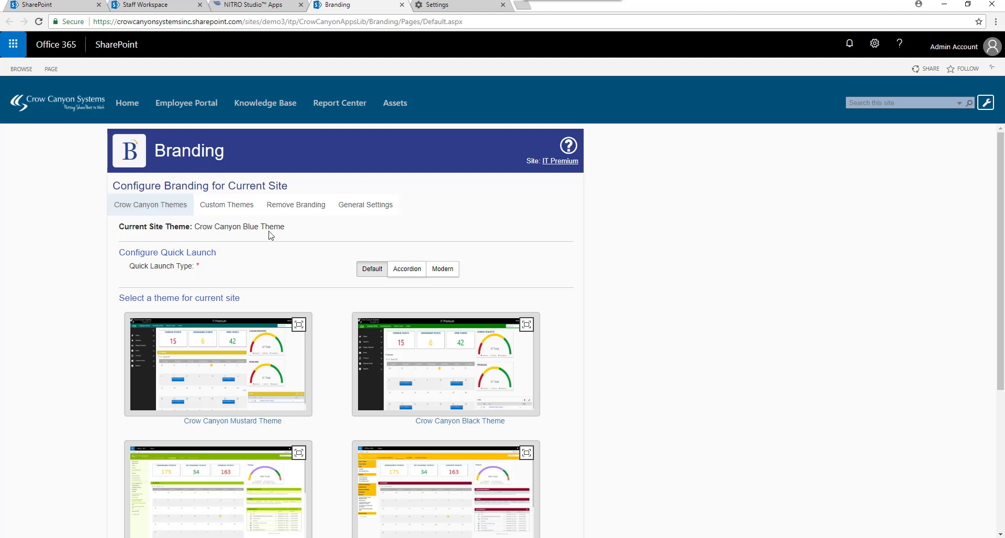
- Check the Staff Workspace page's current look and preview the Crow Canyon Mustard Theme in the Branding app
{"action": "left_click", "coordinate": [165, 9]}
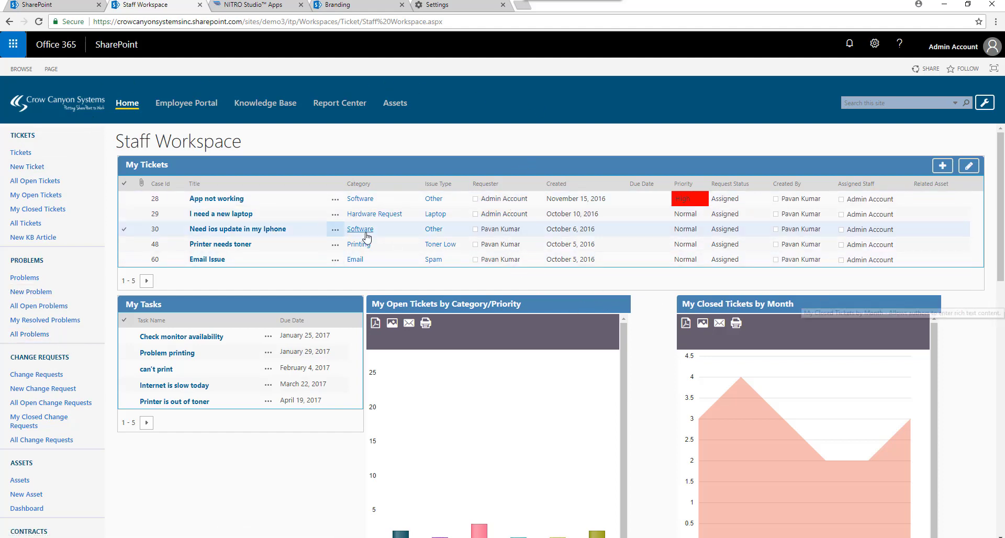
{"action": "left_click", "coordinate": [348, 5]}
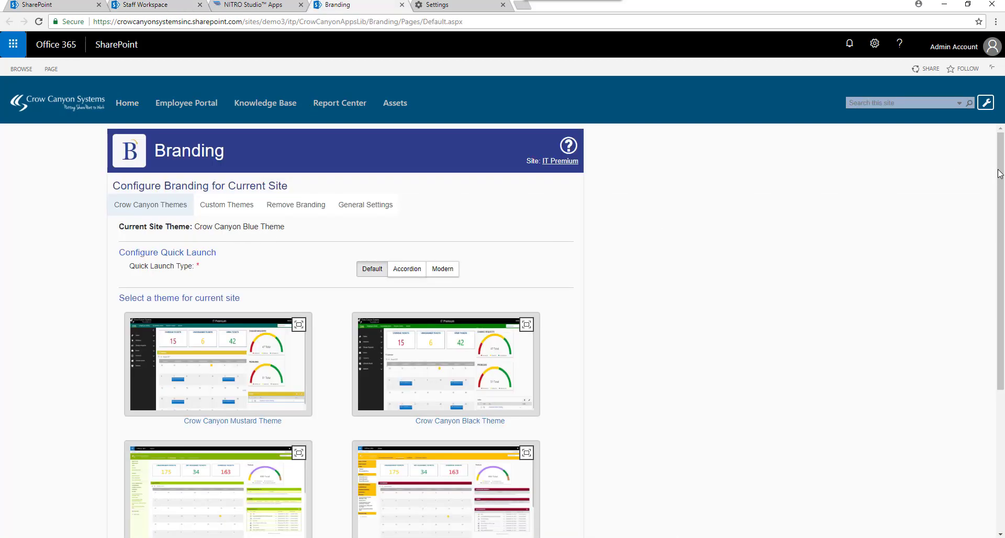
{"action": "left_click_drag", "start_coordinate": [999, 173], "coordinate": [999, 241]}
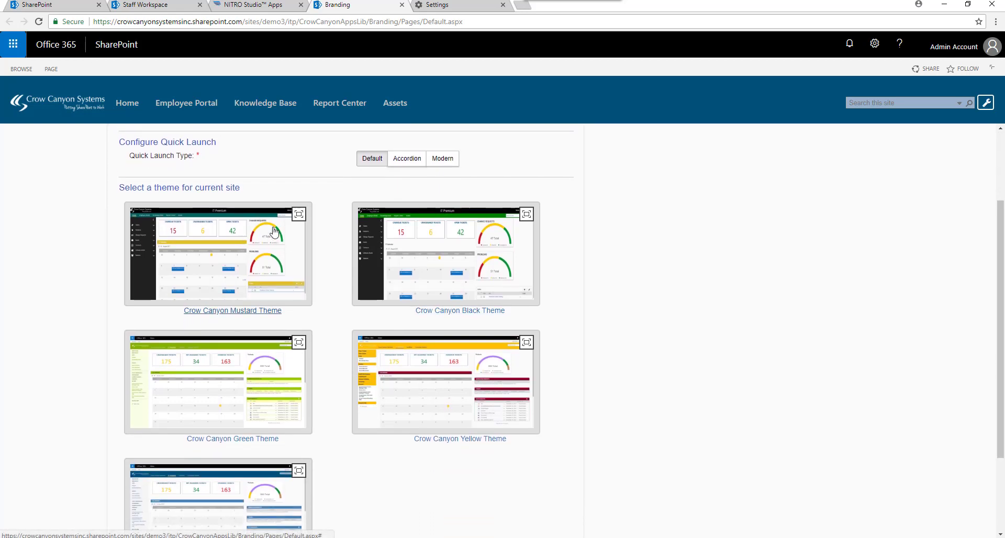
{"action": "left_click", "coordinate": [299, 215]}
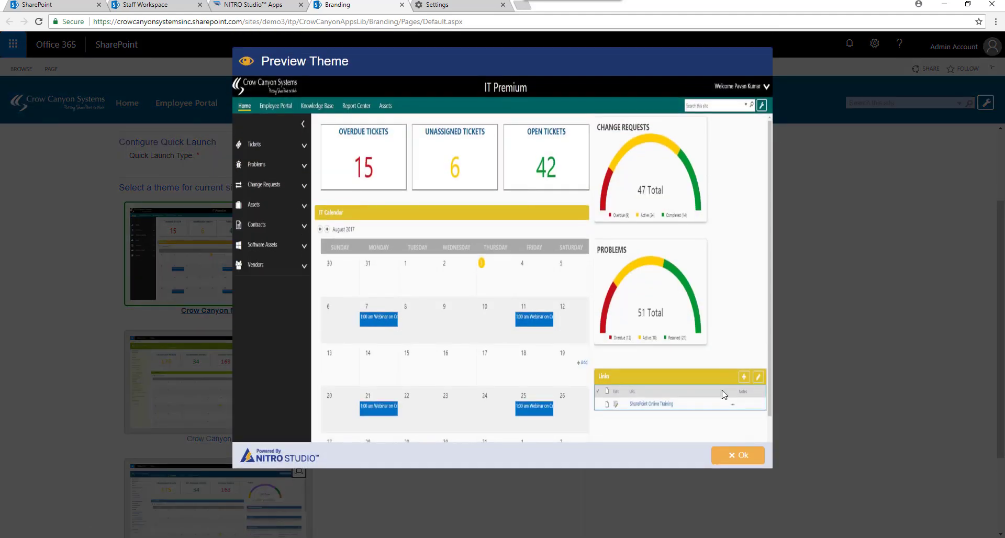
{"action": "left_click", "coordinate": [741, 455]}
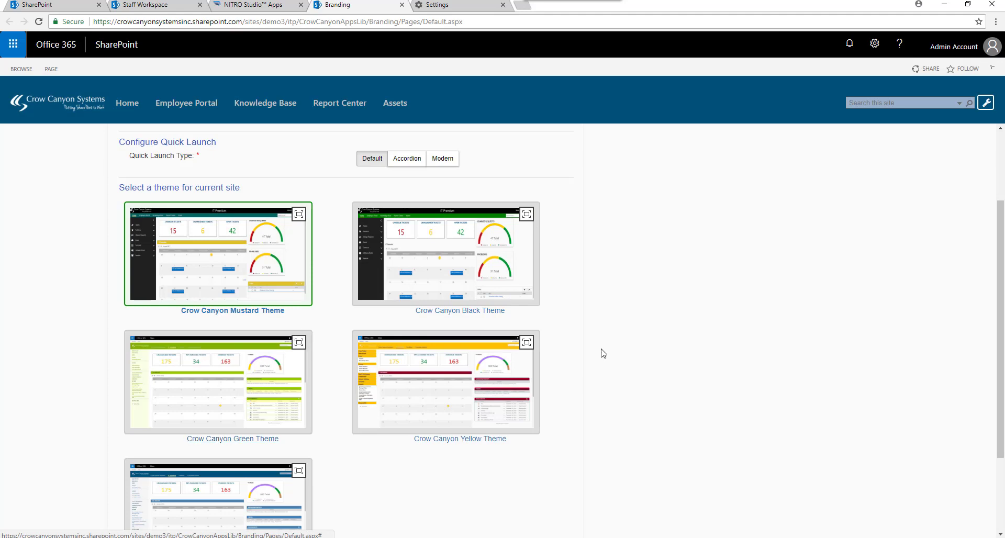
{"action": "left_click_drag", "start_coordinate": [998, 281], "coordinate": [998, 213]}
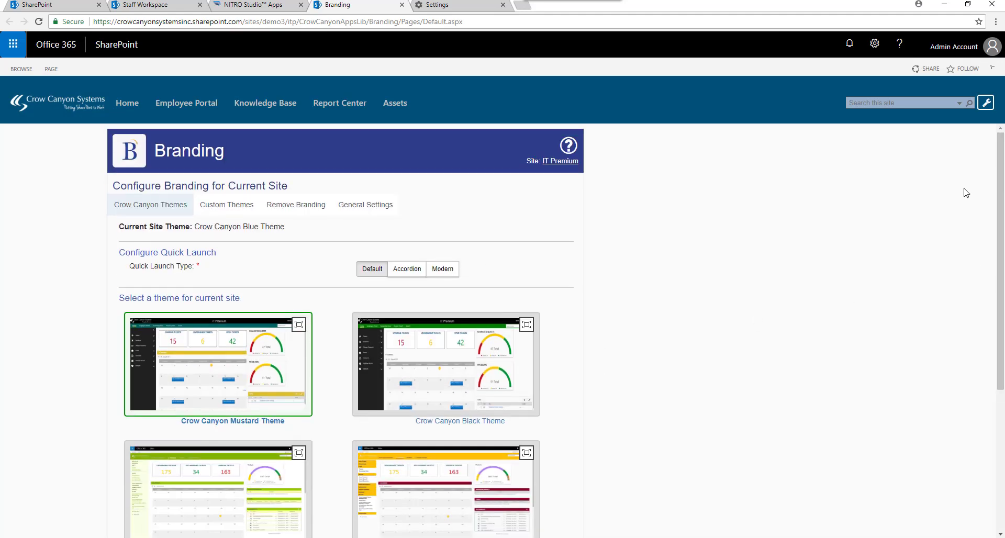
- Review the custom theme upload options and look at the Staff Workspace's current quick launch before returning to the Crow Canyon themes
{"action": "left_click", "coordinate": [232, 204]}
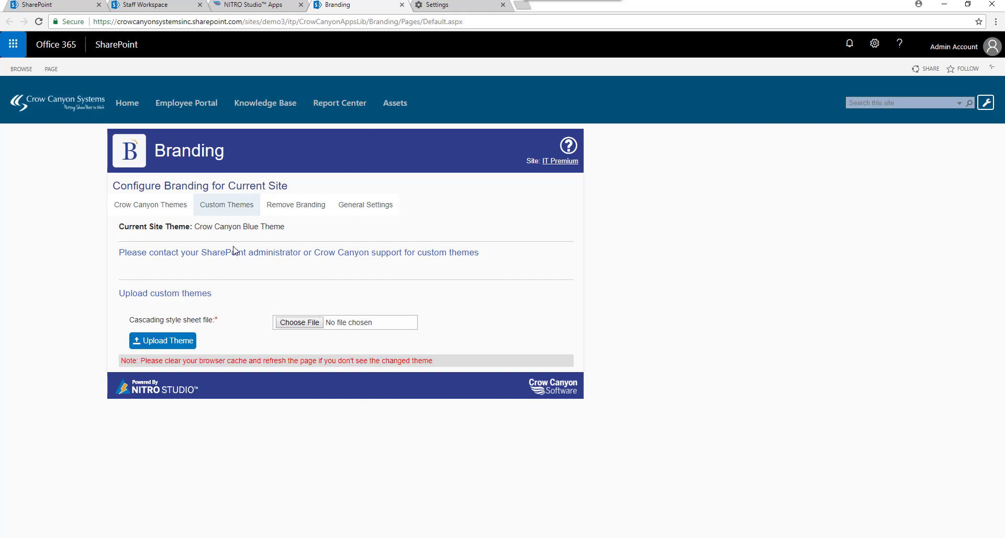
{"action": "left_click", "coordinate": [162, 212]}
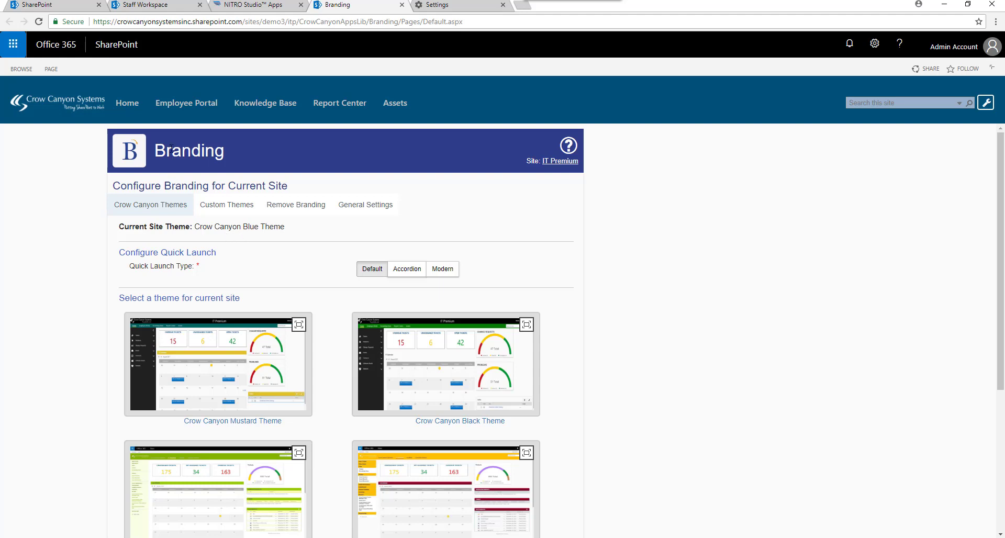
{"action": "left_click", "coordinate": [156, 11]}
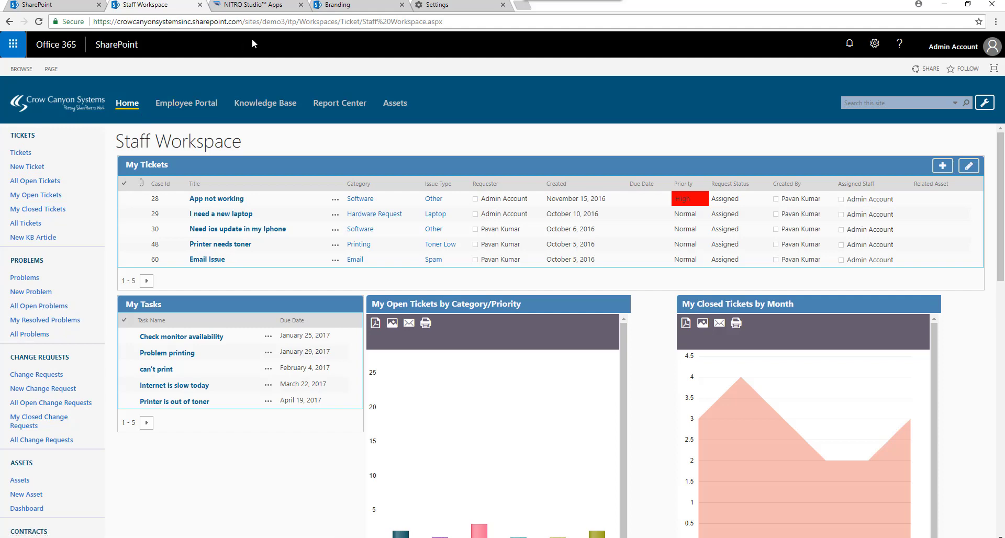
{"action": "left_click", "coordinate": [346, 5]}
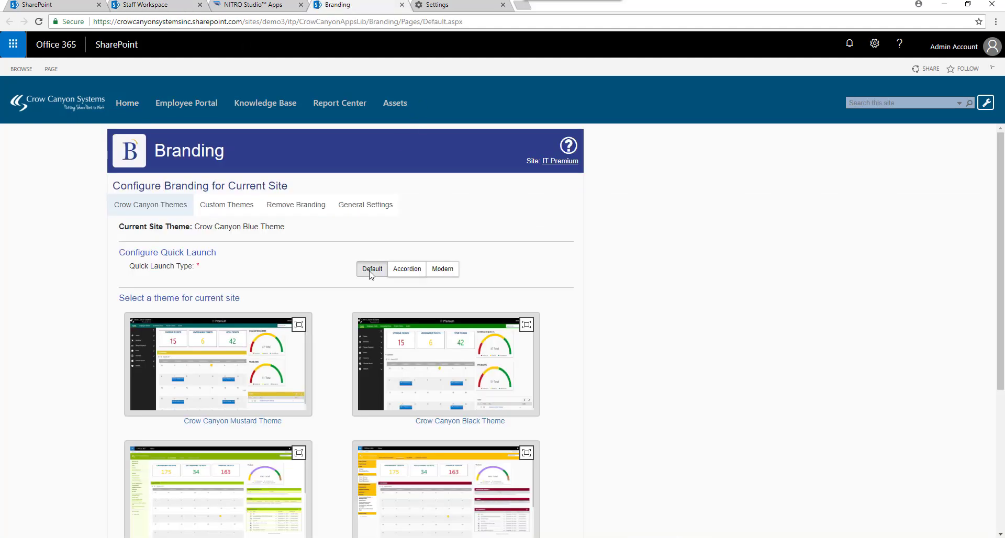
- Apply the Crow Canyon Mustard Theme to the current site with the Default quick launch type
{"action": "left_click", "coordinate": [255, 370]}
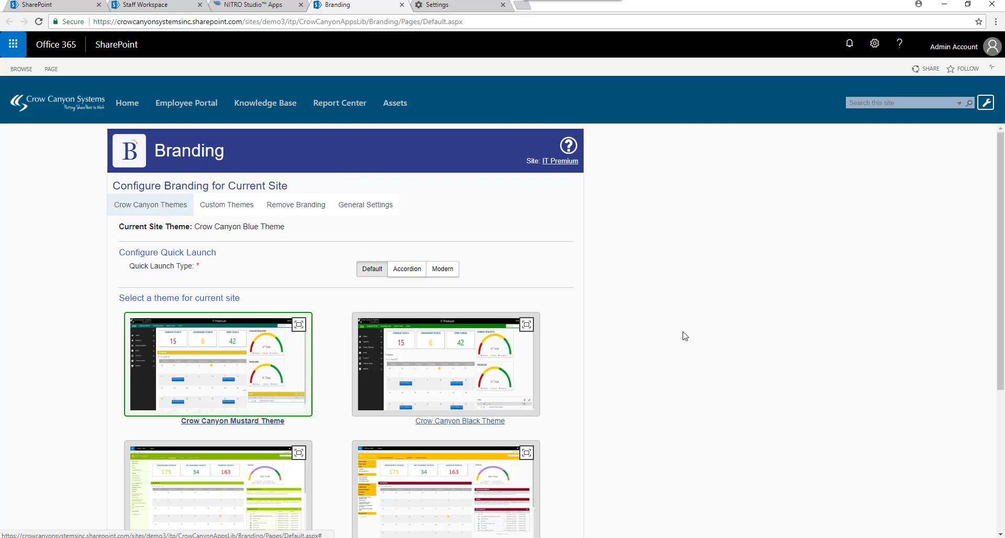
{"action": "left_click_drag", "start_coordinate": [1000, 290], "coordinate": [1000, 418]}
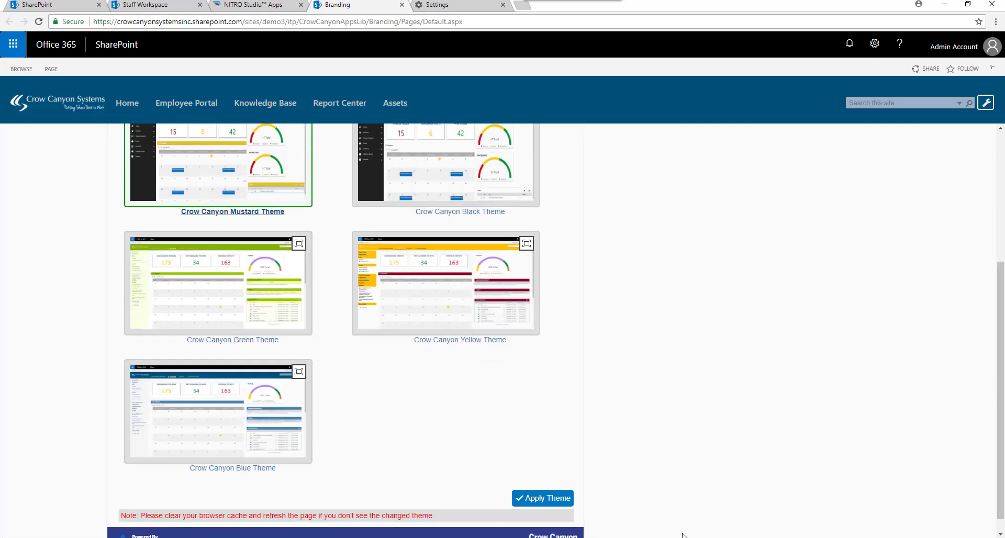
{"action": "left_click", "coordinate": [564, 502]}
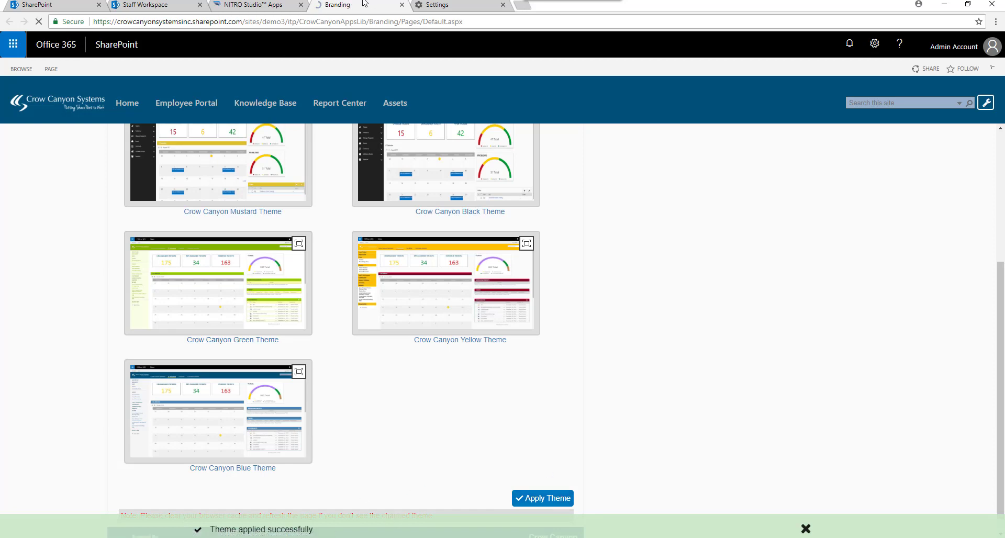
- Clear the browsing data in the browser settings and reload the Staff Workspace page with the Mustard Theme
{"action": "left_click", "coordinate": [438, 6]}
{"action": "left_click", "coordinate": [665, 296]}
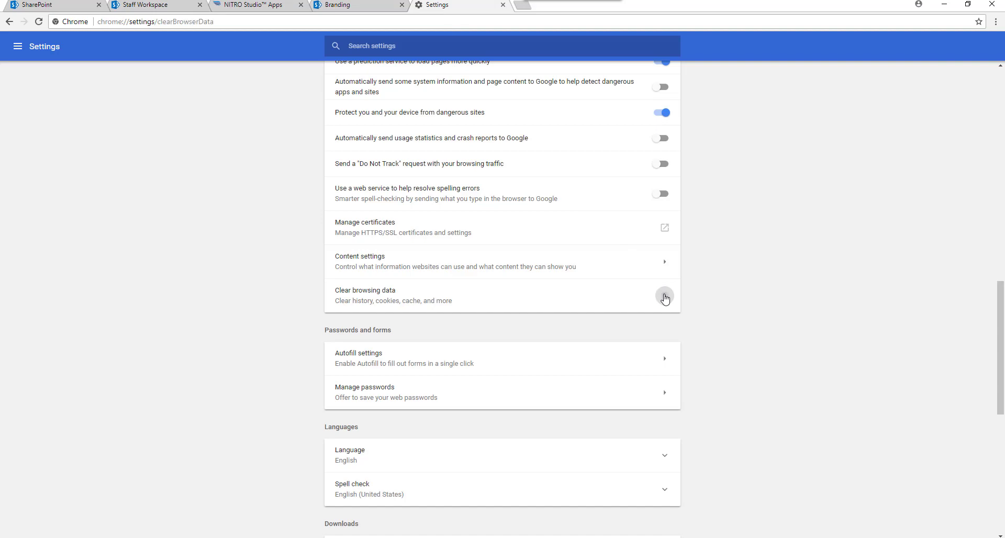
{"action": "left_click", "coordinate": [600, 393]}
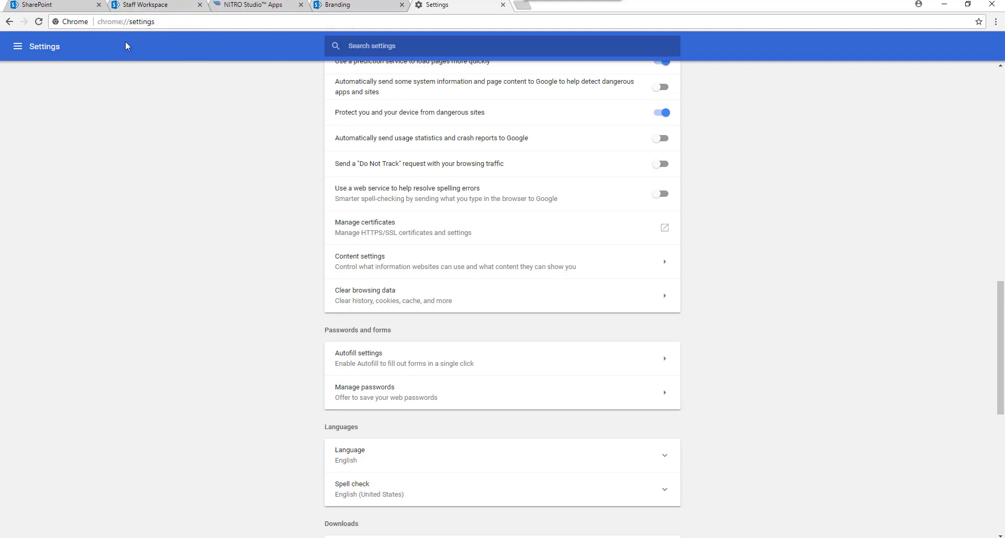
{"action": "left_click", "coordinate": [148, 6]}
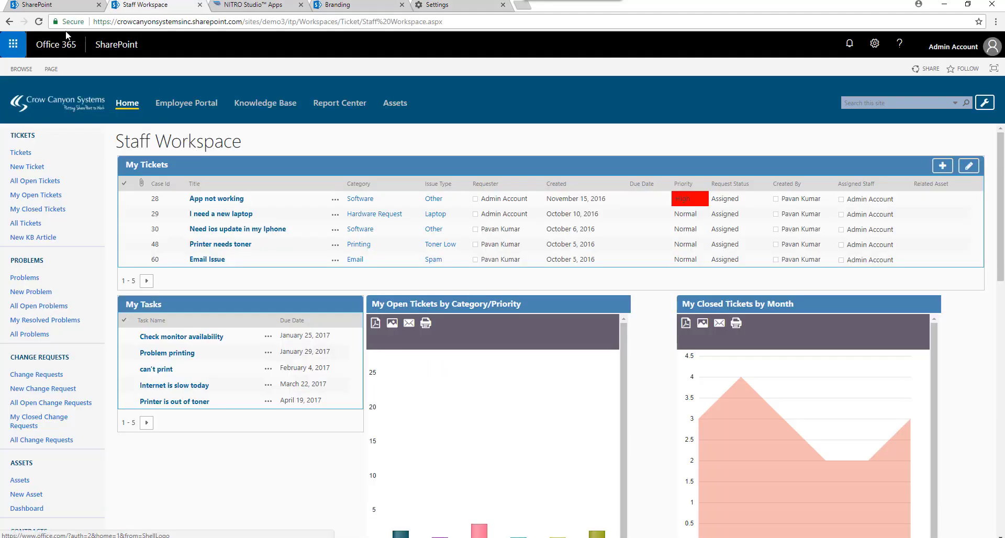
{"action": "left_click", "coordinate": [39, 22]}
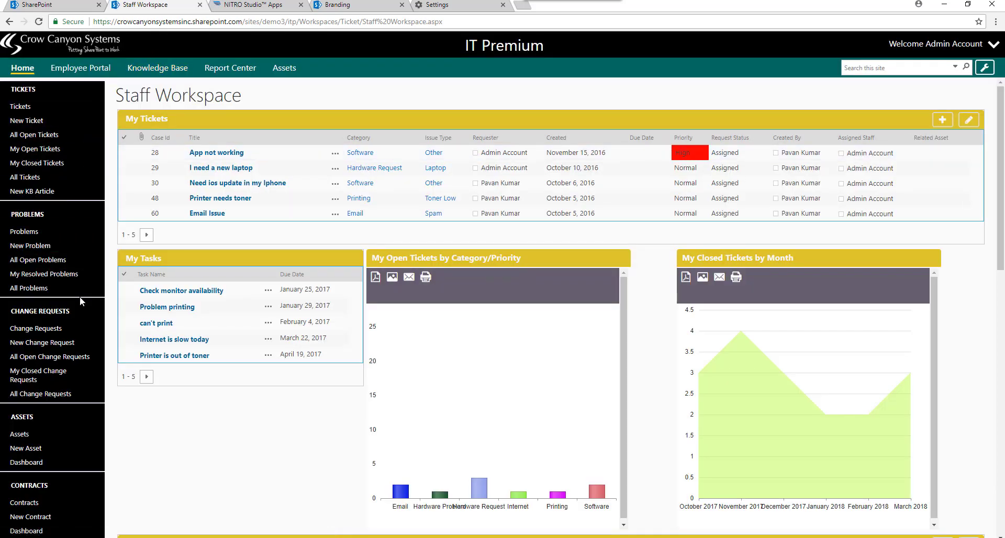
- Apply the Crow Canyon Mustard Theme to the current site with the Accordion quick launch type
{"action": "left_click", "coordinate": [383, 6]}
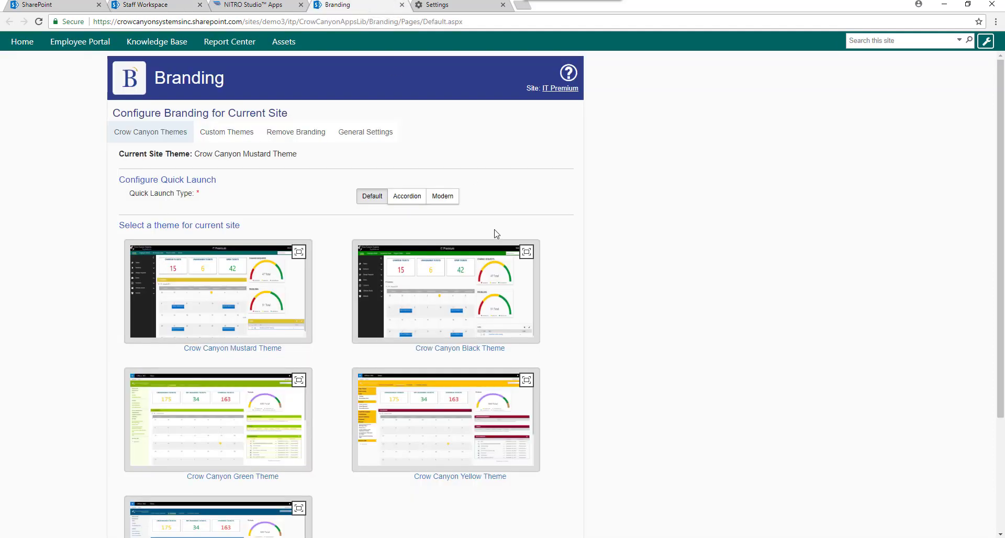
{"action": "left_click", "coordinate": [272, 299]}
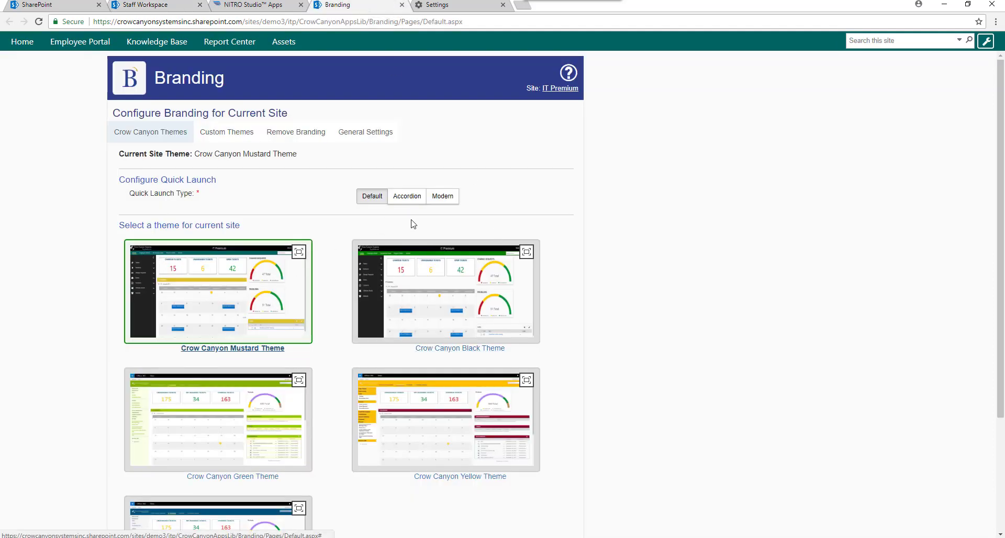
{"action": "left_click", "coordinate": [409, 201]}
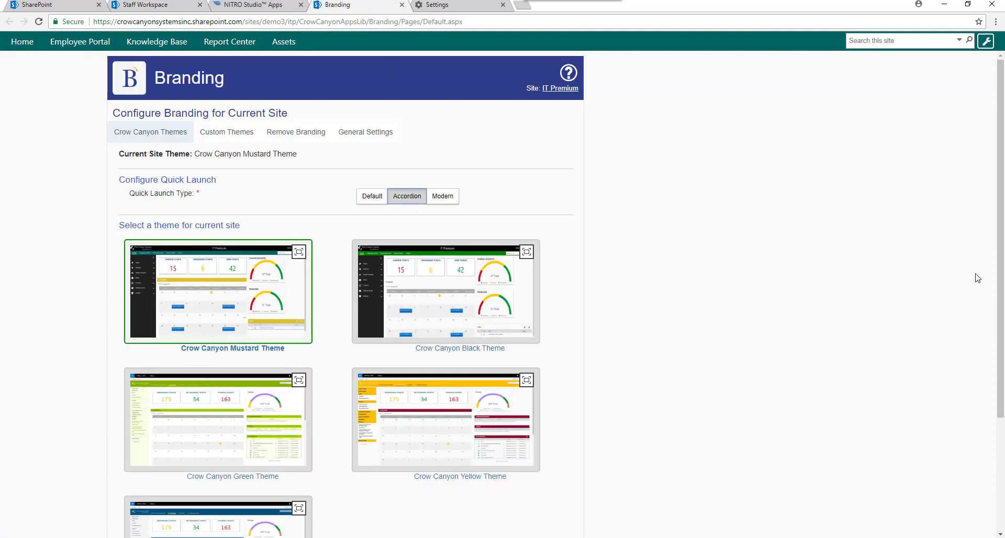
{"action": "left_click_drag", "start_coordinate": [998, 279], "coordinate": [998, 391]}
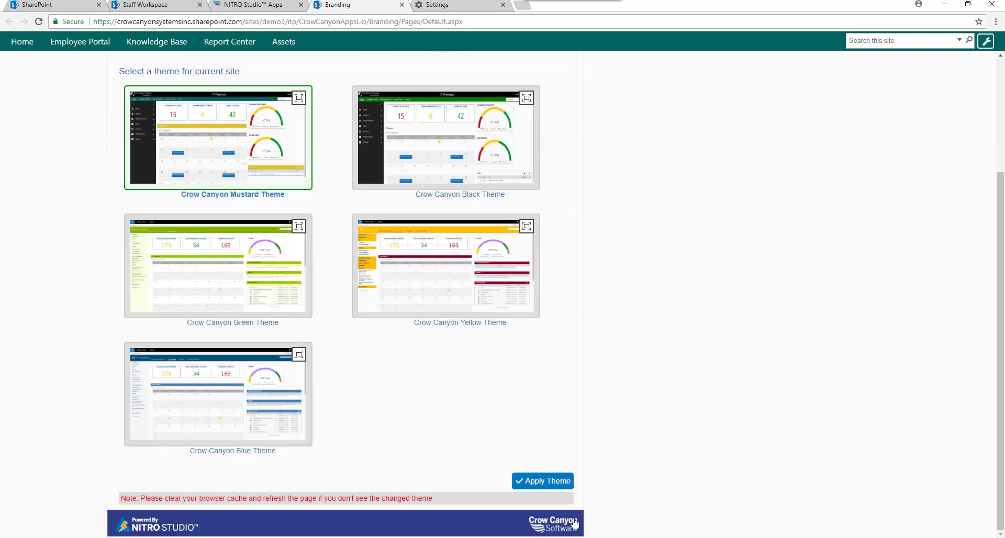
{"action": "left_click", "coordinate": [558, 480]}
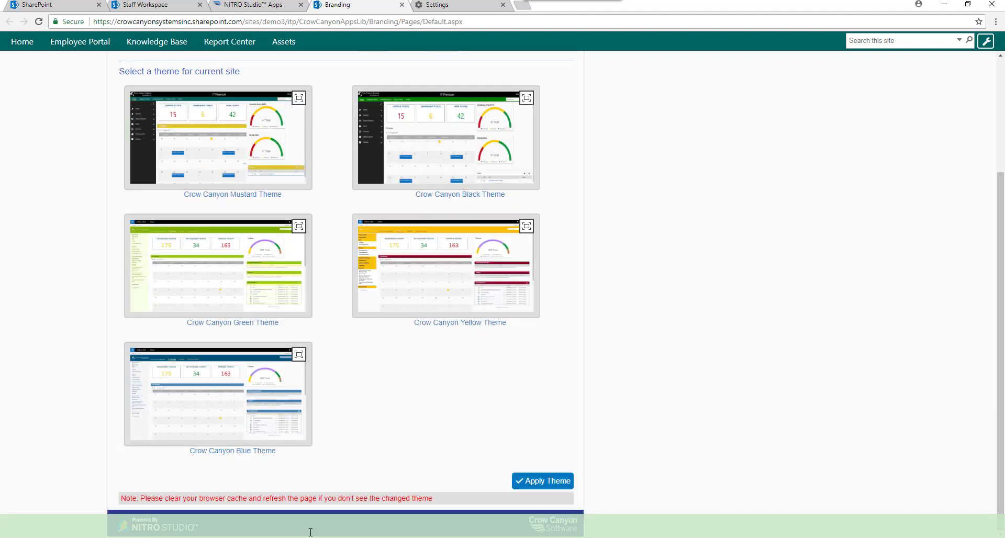
- Clear all cached images and files in the browser settings and reload the Staff Workspace page to load the Accordion quick launch
{"action": "left_click", "coordinate": [442, 5]}
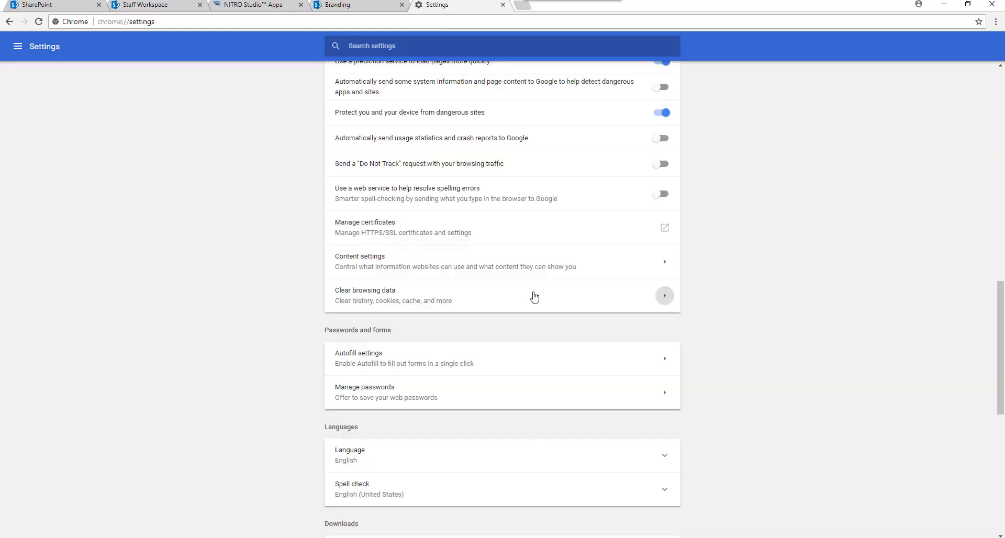
{"action": "left_click", "coordinate": [669, 297]}
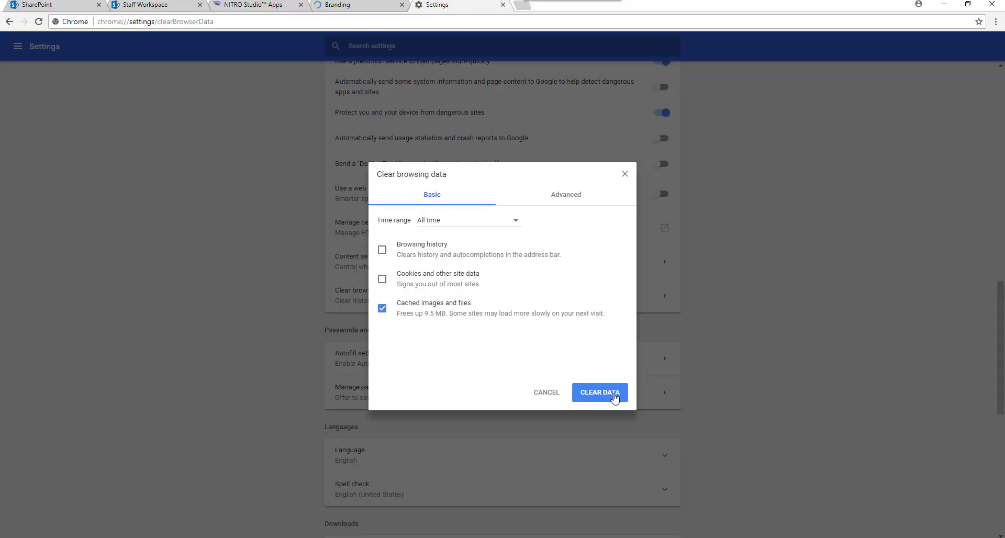
{"action": "left_click", "coordinate": [612, 397]}
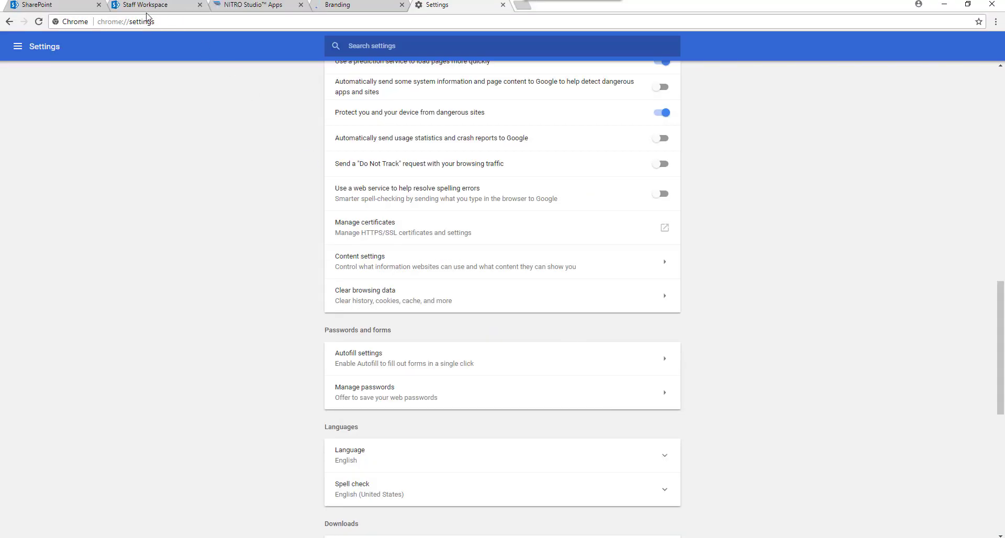
{"action": "left_click", "coordinate": [334, 8]}
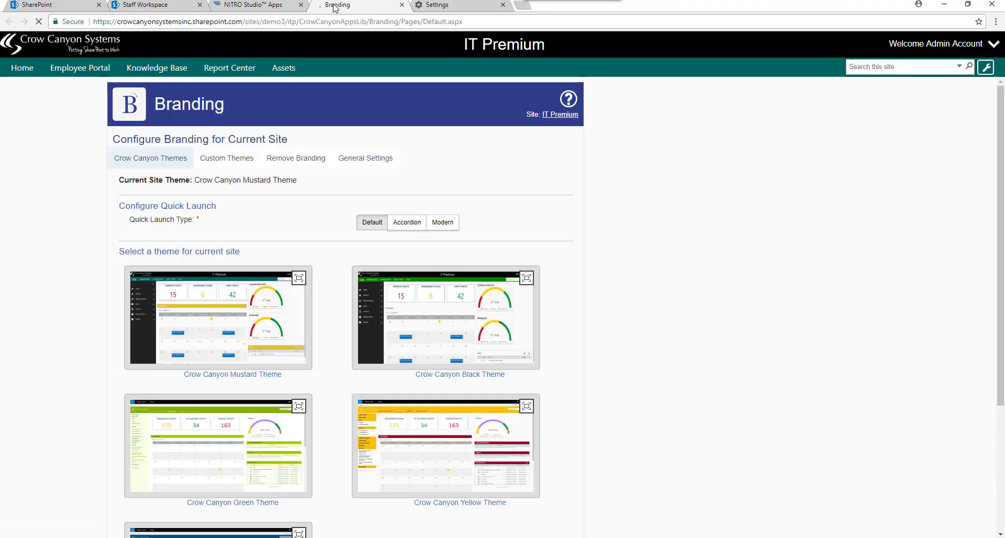
{"action": "left_click", "coordinate": [133, 8]}
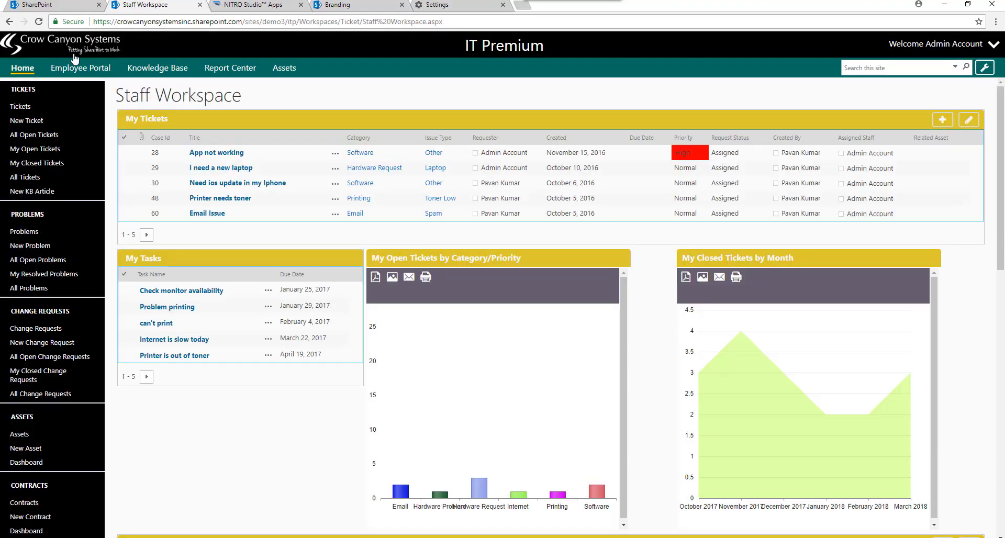
{"action": "left_click", "coordinate": [38, 21]}
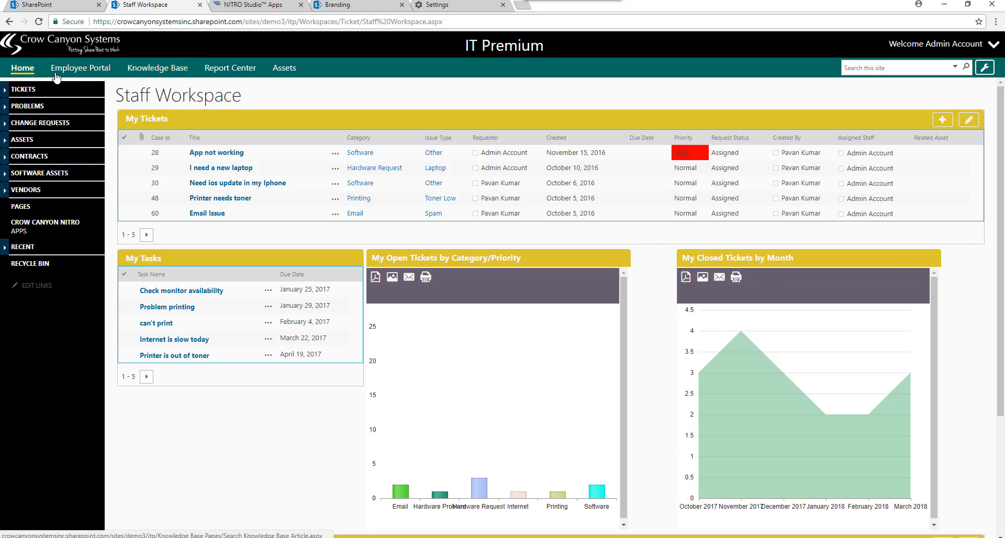
- Expand and collapse the Tickets and Problems sections of the Staff Workspace's accordion quick launch
{"action": "left_click", "coordinate": [5, 90]}
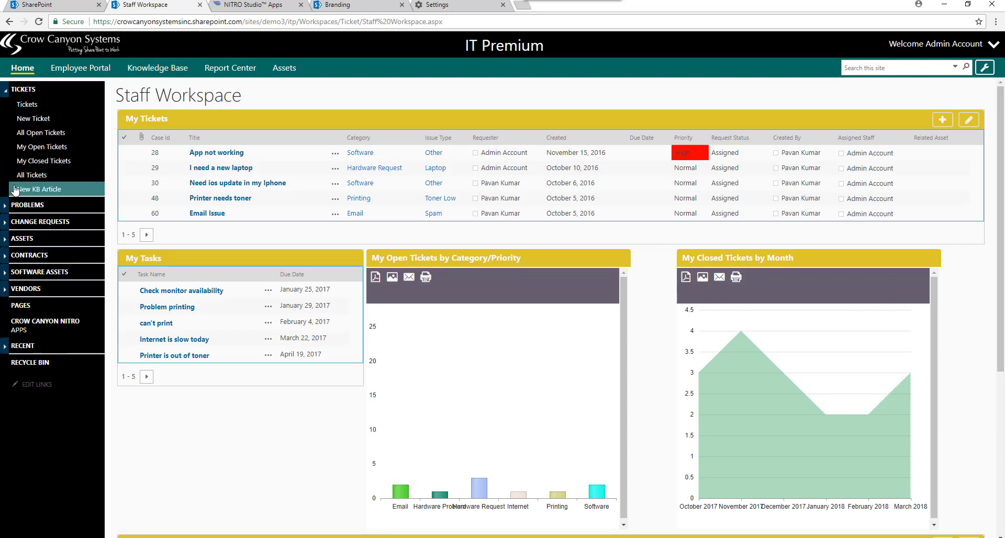
{"action": "left_click", "coordinate": [6, 206]}
{"action": "left_click", "coordinate": [4, 91]}
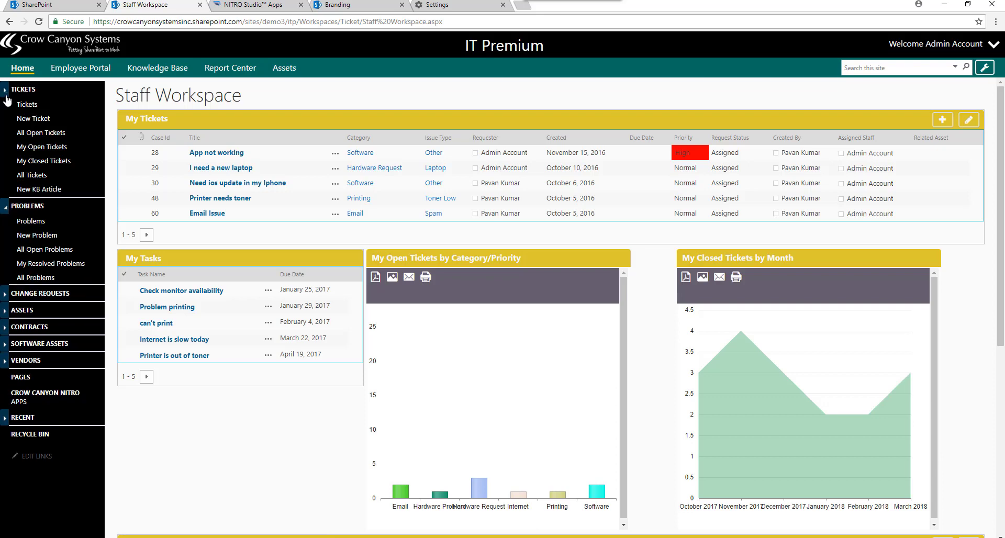
{"action": "left_click", "coordinate": [5, 109]}
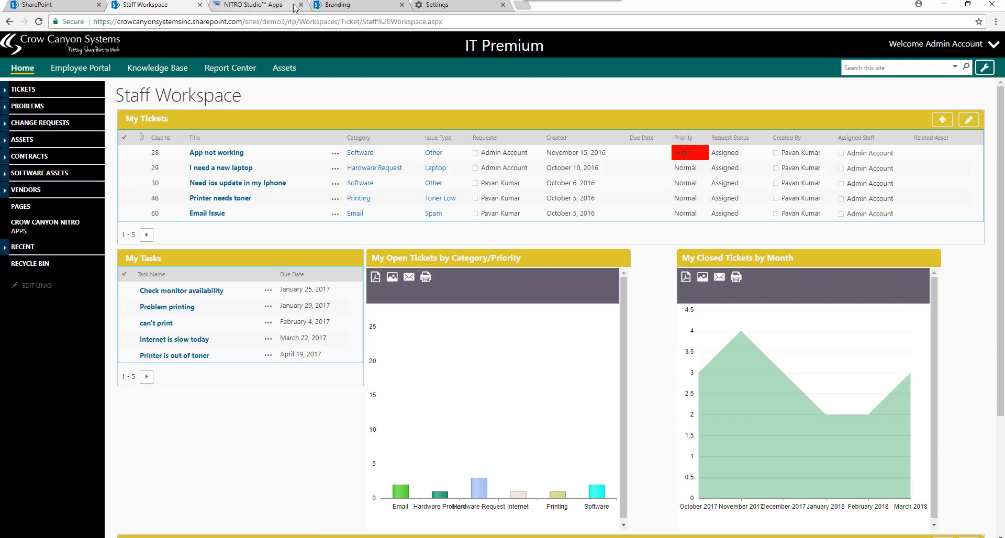
- Select the Modern quick launch type with the Crow Canyon Mustard Theme and review the Quick Launch Configuration without saving changes
{"action": "left_click", "coordinate": [338, 5]}
{"action": "left_click", "coordinate": [438, 225]}
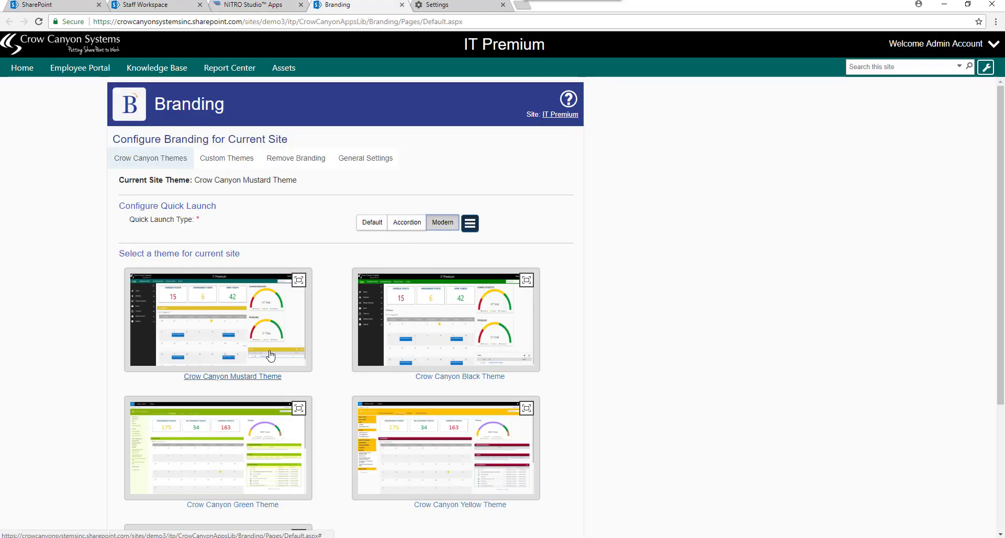
{"action": "left_click", "coordinate": [472, 229]}
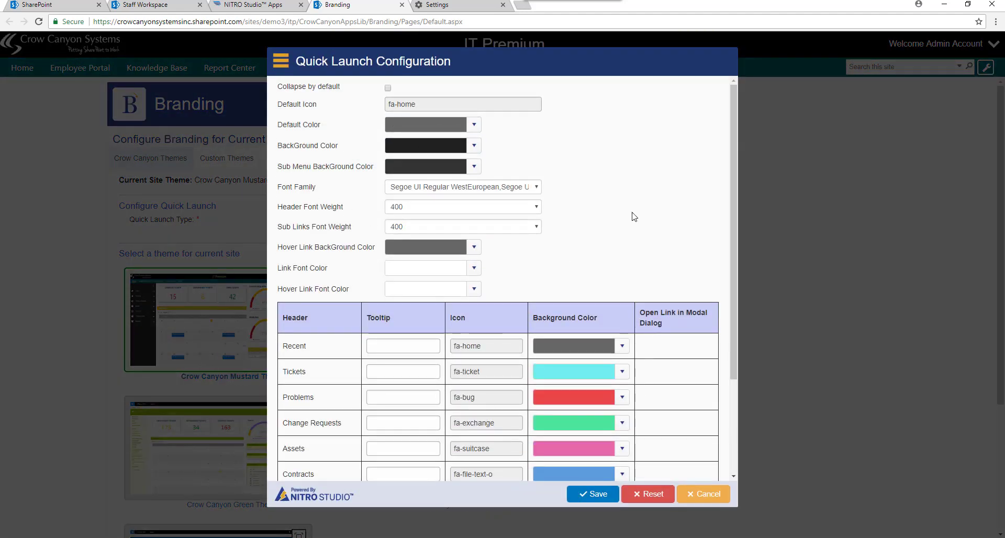
{"action": "left_click_drag", "start_coordinate": [734, 194], "coordinate": [731, 332]}
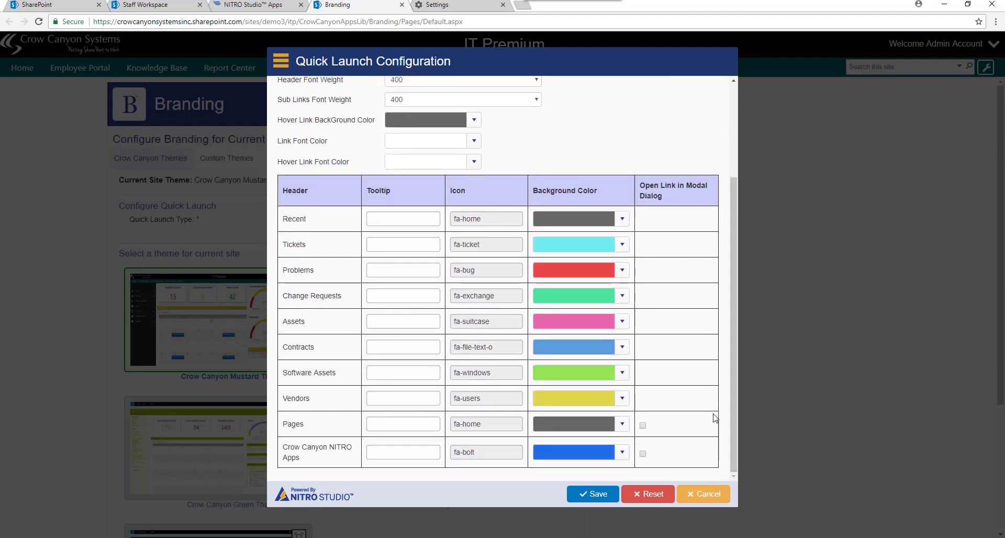
{"action": "left_click", "coordinate": [704, 495]}
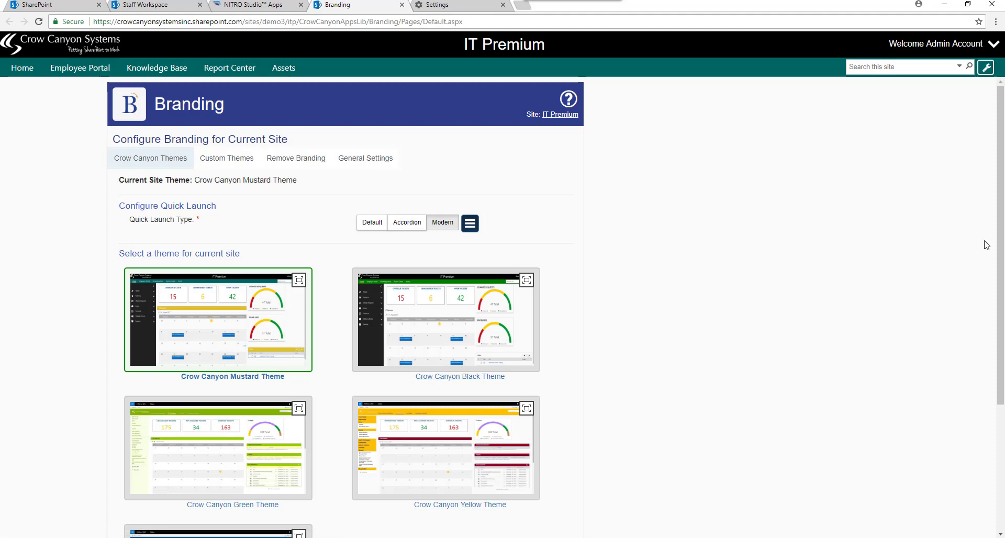
- Apply the Crow Canyon Mustard Theme to the current site with the Modern quick launch type and reload the Branding page
{"action": "left_click_drag", "start_coordinate": [1001, 245], "coordinate": [1002, 394]}
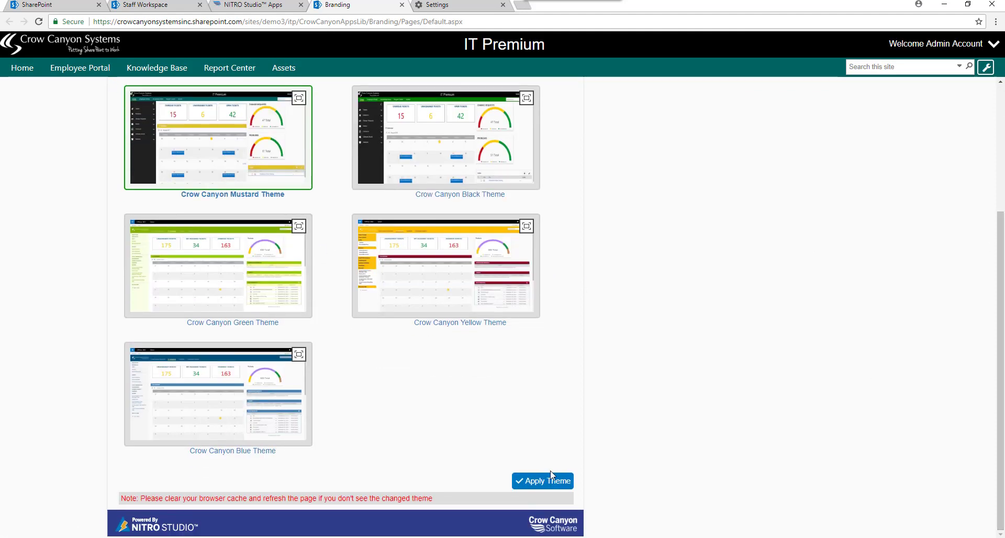
{"action": "left_click", "coordinate": [546, 486]}
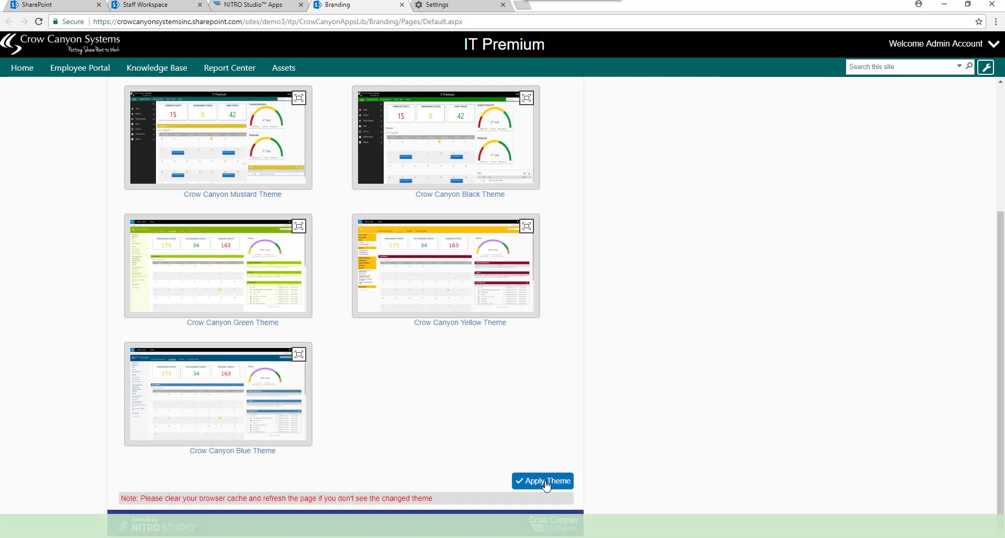
{"action": "key", "text": "F5"}
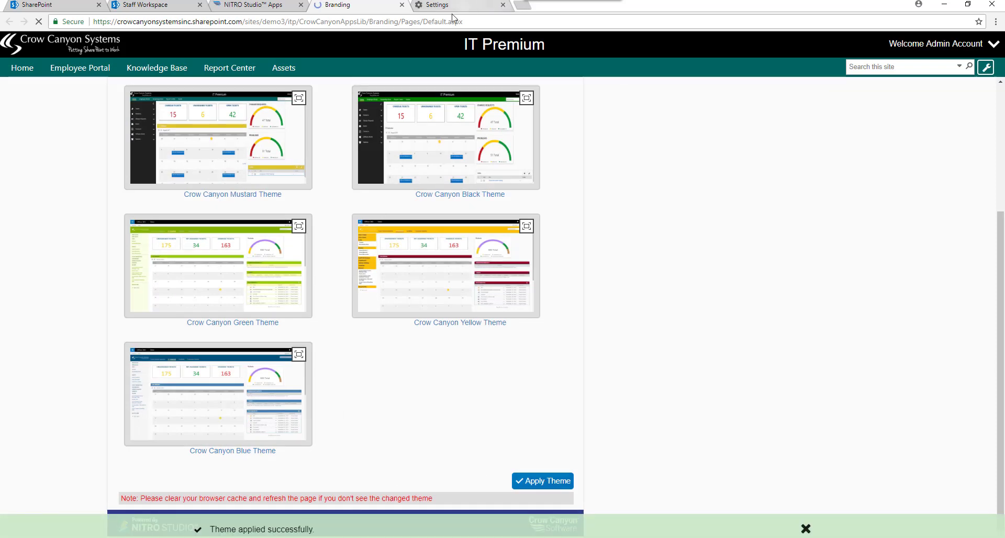
- Clear the browser's cached images and files and reload the Staff Workspace page to load the Modern quick launch
{"action": "left_click", "coordinate": [487, 11]}
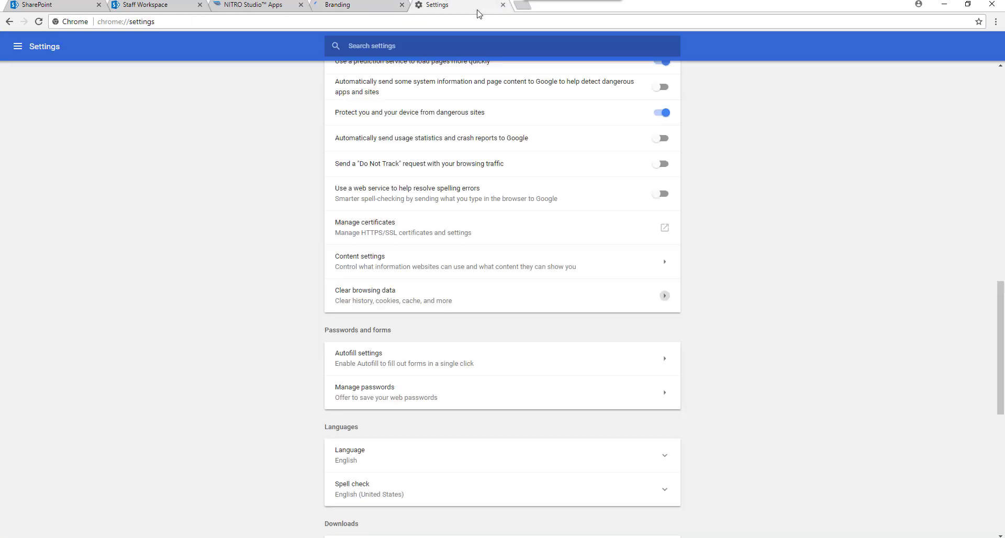
{"action": "left_click", "coordinate": [665, 296]}
{"action": "left_click", "coordinate": [170, 5]}
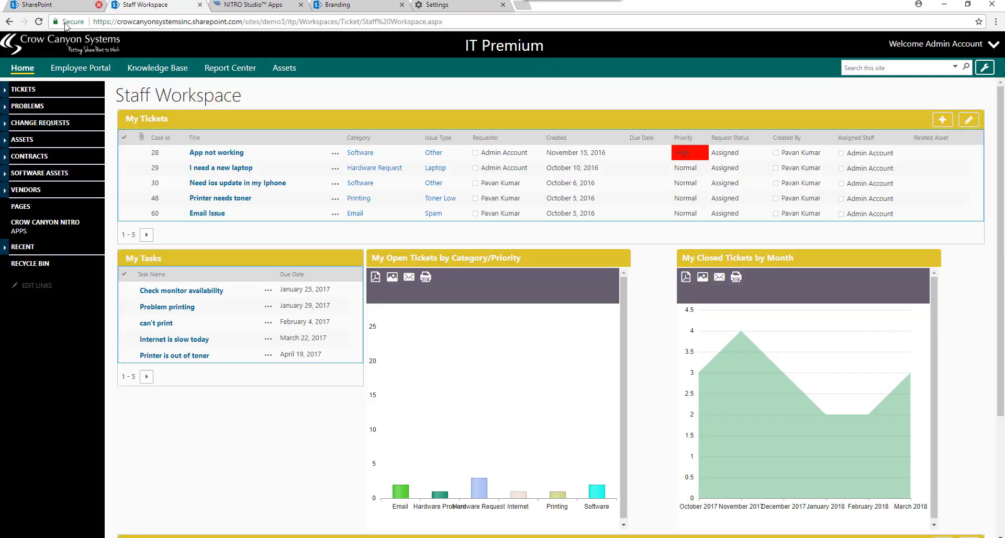
{"action": "left_click", "coordinate": [39, 22]}
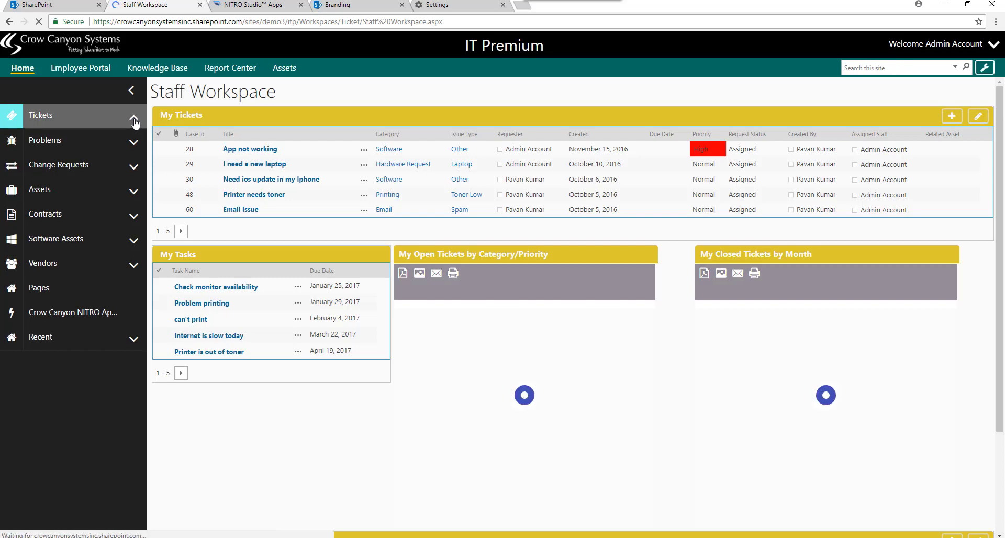
- Collapse and expand the Staff Workspace's Modern quick launch, toggle its Tickets section, and leave the quick launch collapsed
{"action": "left_click", "coordinate": [133, 94]}
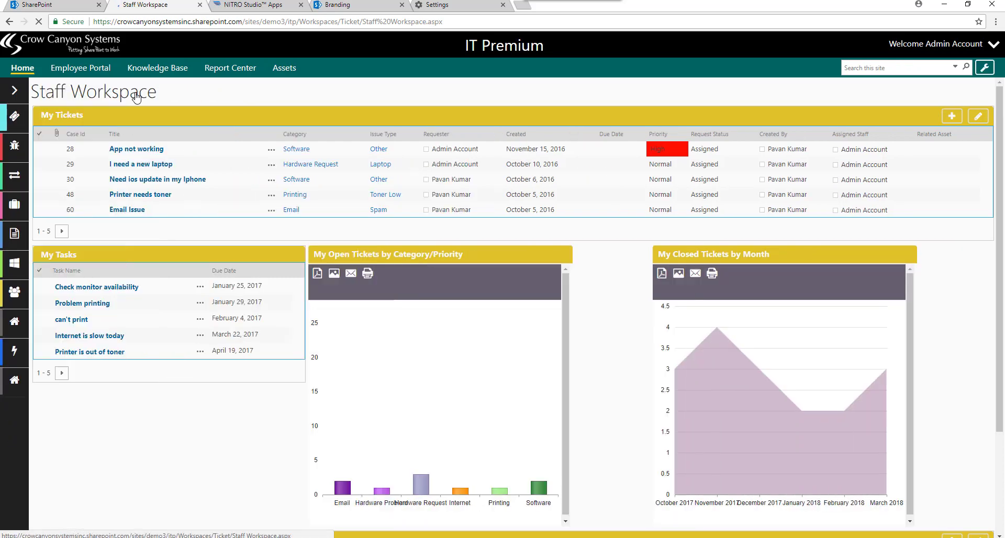
{"action": "left_click", "coordinate": [15, 92]}
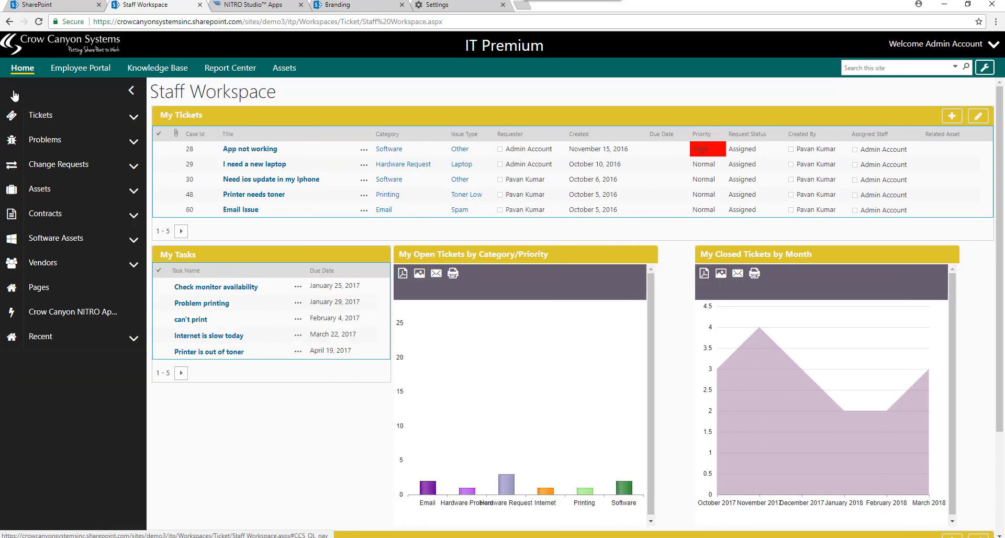
{"action": "left_click", "coordinate": [134, 120]}
{"action": "left_click", "coordinate": [134, 120]}
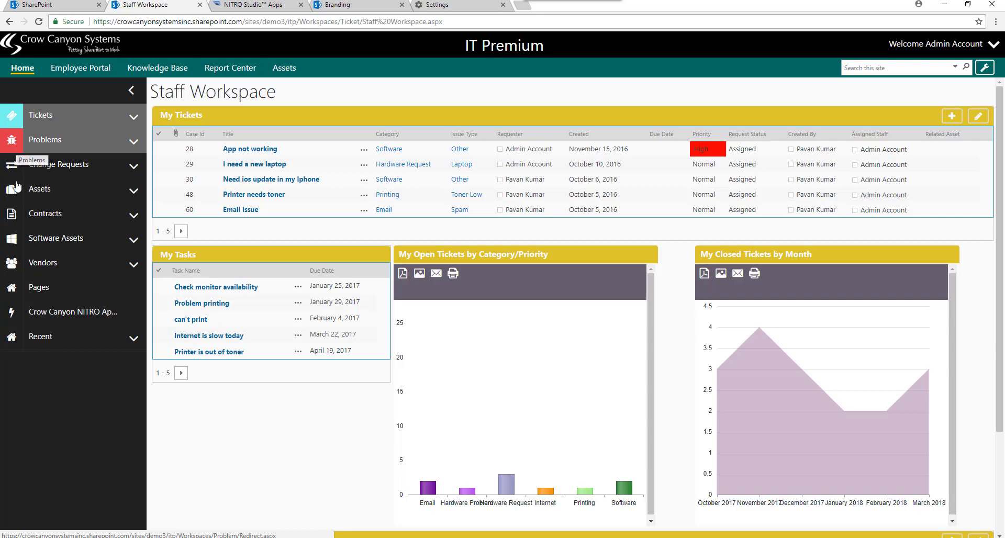
{"action": "left_click", "coordinate": [132, 91]}
- Review the Modern type's Quick Launch Configuration on the Branding page down to the header icons and colours, without saving changes
{"action": "left_click", "coordinate": [343, 5]}
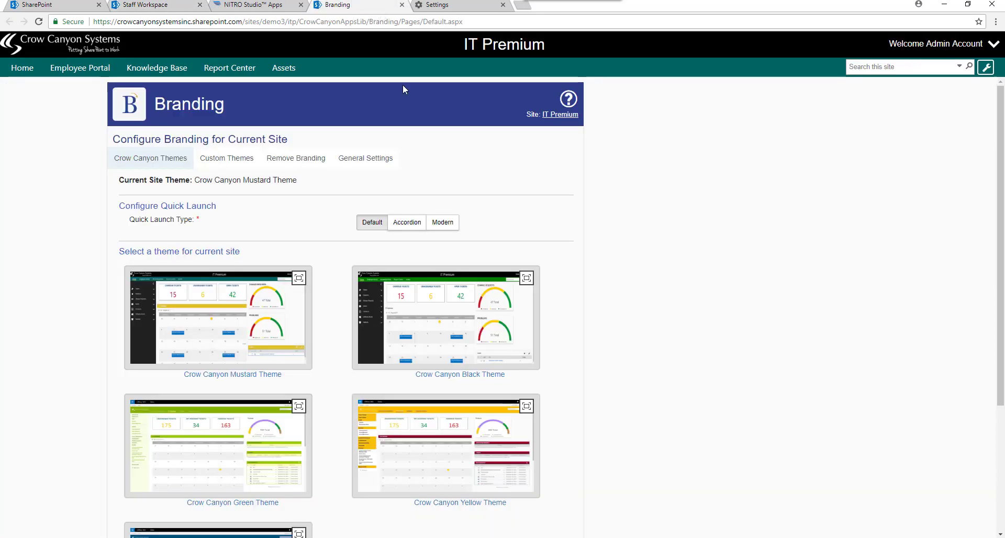
{"action": "left_click", "coordinate": [457, 225]}
{"action": "left_click", "coordinate": [470, 223]}
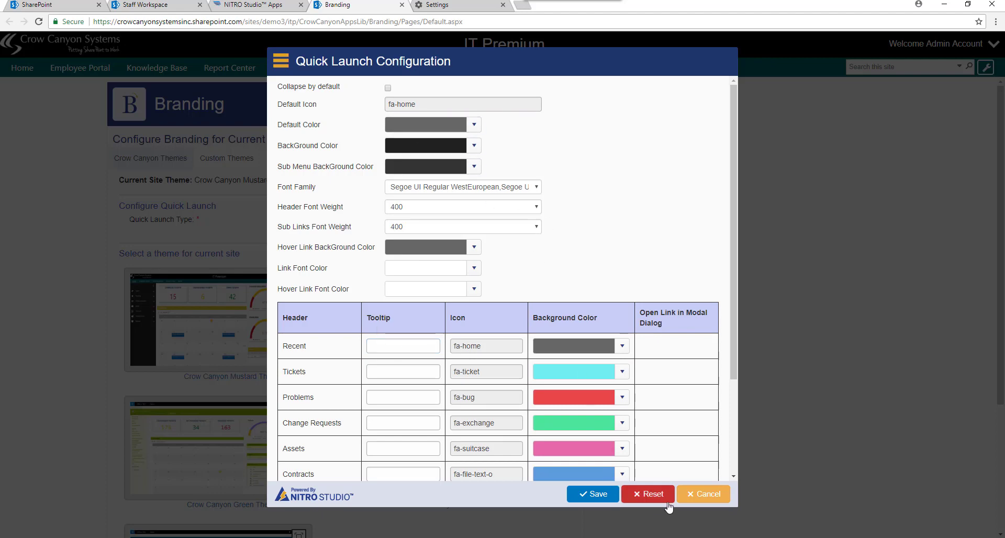
{"action": "scroll", "coordinate": [738, 439], "scroll_direction": "down", "scroll_amount": 1}
{"action": "scroll", "coordinate": [737, 441], "scroll_direction": "down", "scroll_amount": 2}
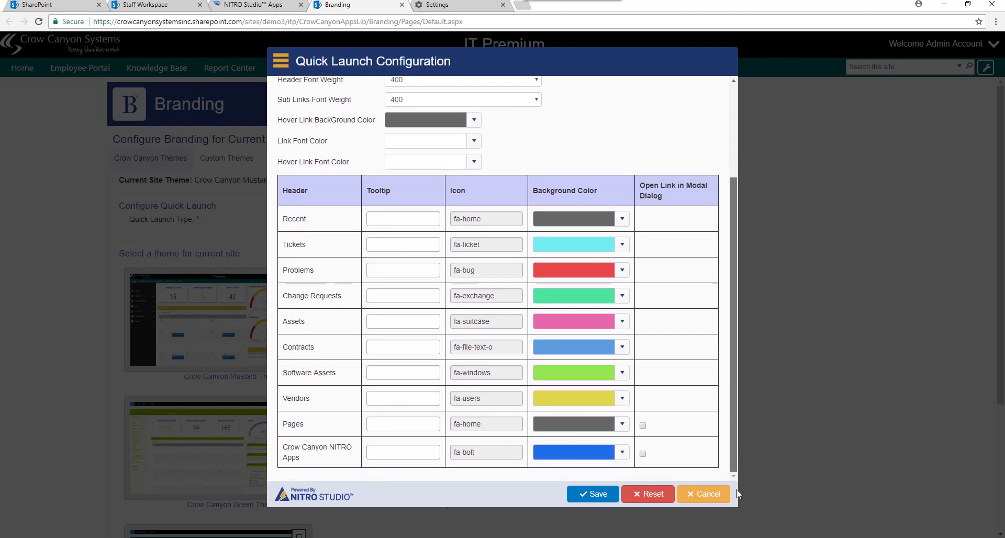
{"action": "left_click", "coordinate": [707, 497]}
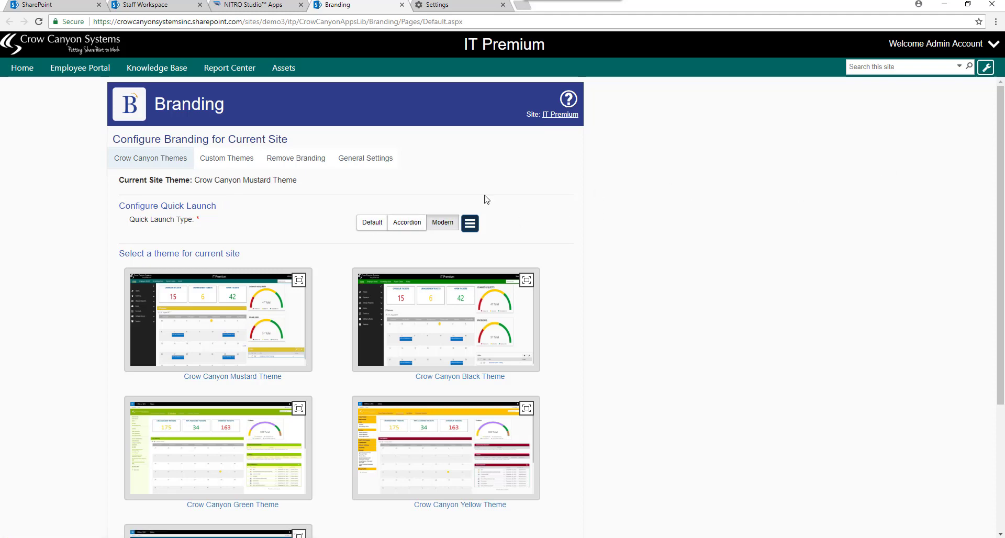
- Review the Custom Themes, Remove Branding and General Settings options on the Branding page
{"action": "left_click", "coordinate": [217, 164]}
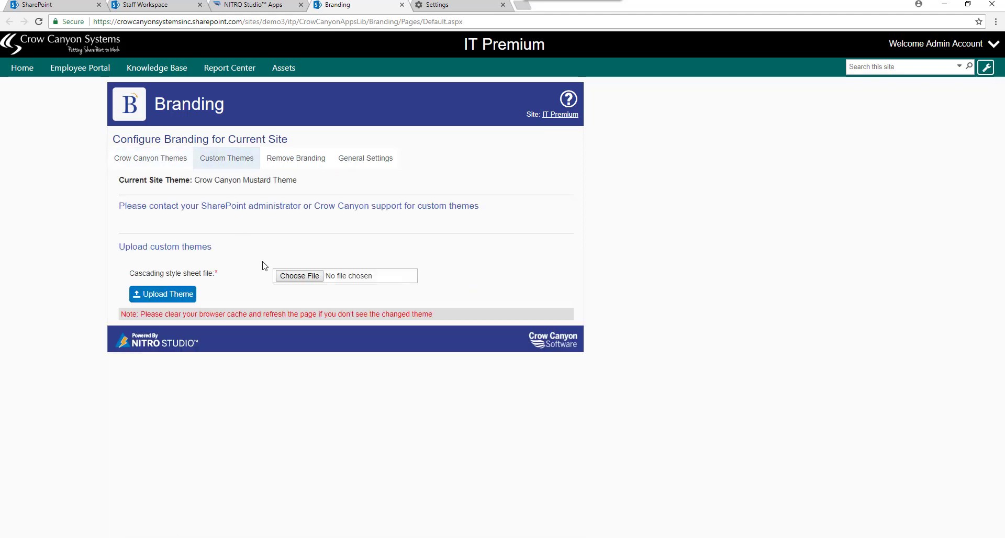
{"action": "left_click", "coordinate": [304, 160]}
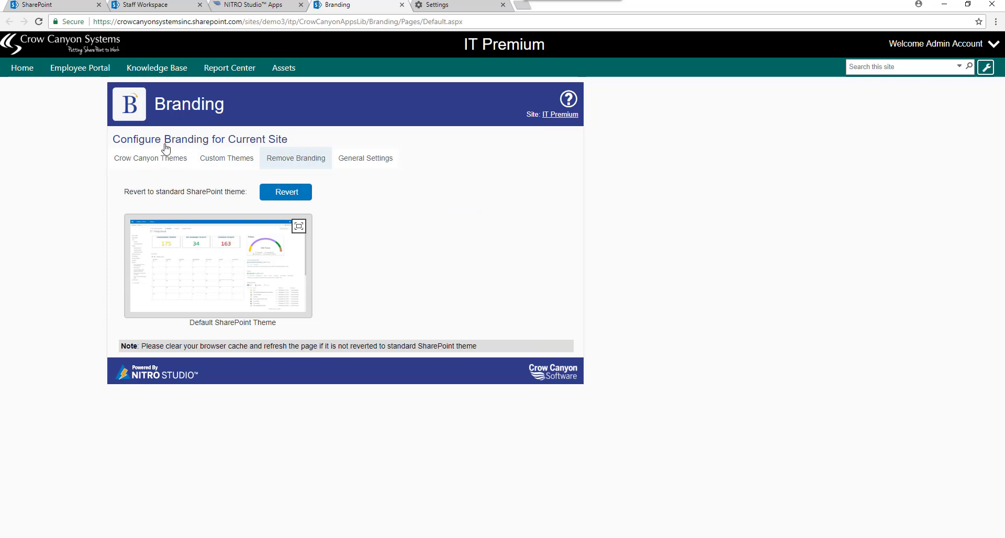
{"action": "left_click", "coordinate": [366, 165]}
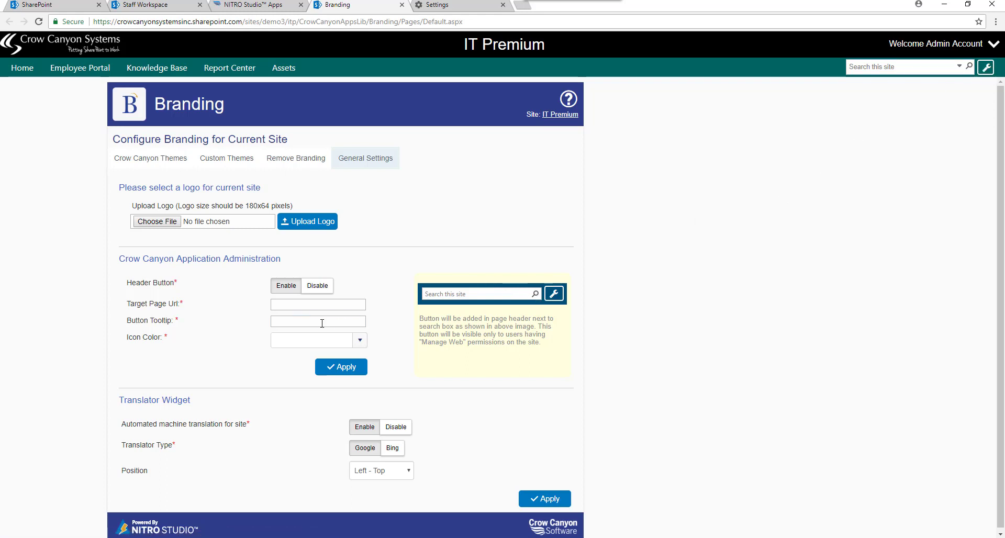
- Apply the header button with the copied Configure Lists page URL, tooltip "Open Sesame" and red icon colour #db1f1f
{"action": "left_click", "coordinate": [291, 306]}
{"action": "left_click", "coordinate": [281, 308]}
{"action": "key", "text": "ctrl+v"}
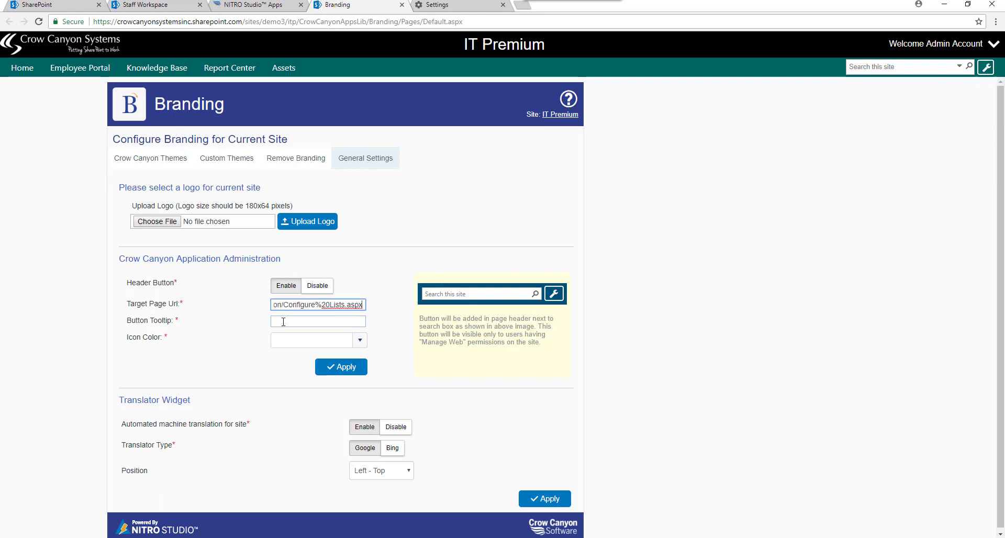
{"action": "left_click", "coordinate": [286, 320]}
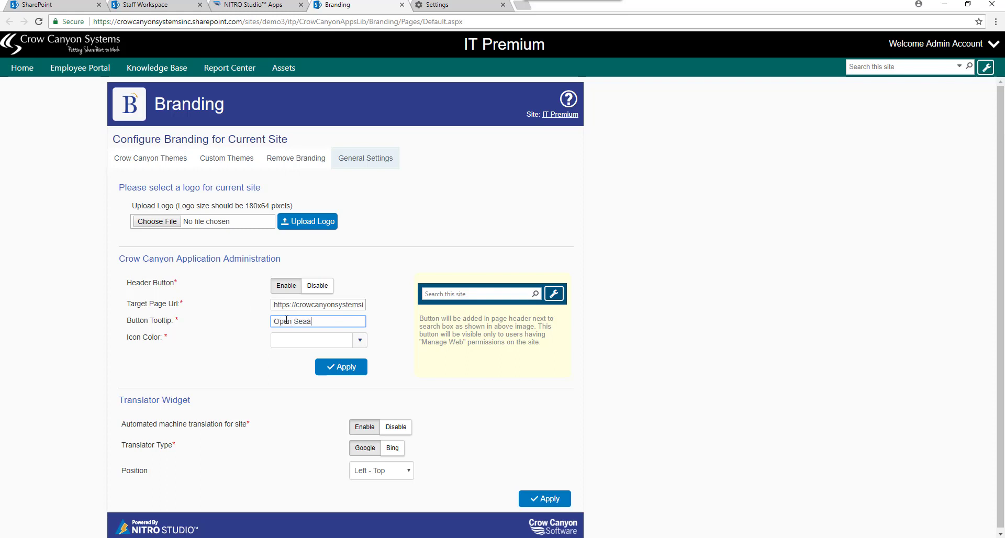
{"action": "left_click", "coordinate": [360, 341]}
{"action": "left_click", "coordinate": [392, 386]}
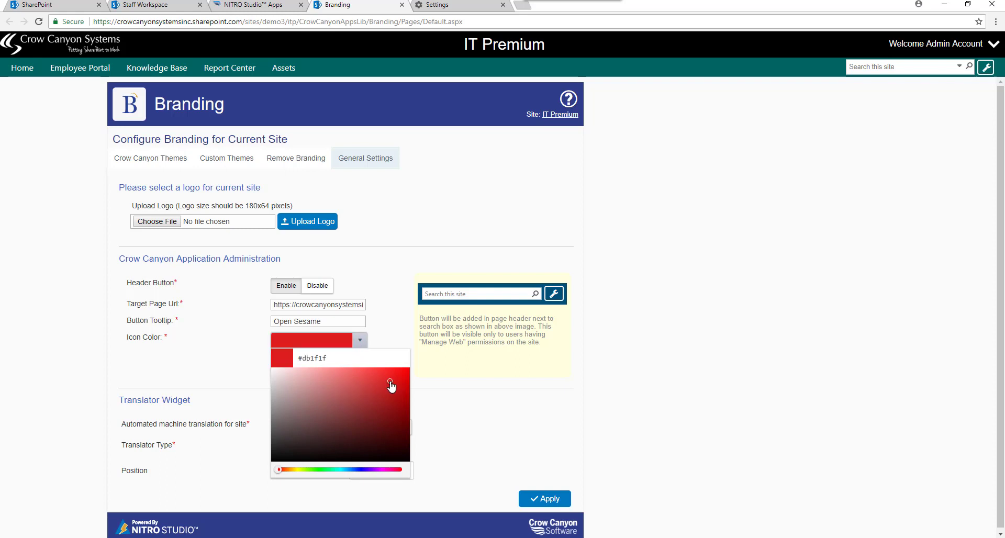
{"action": "left_click", "coordinate": [471, 419]}
{"action": "left_click", "coordinate": [362, 368]}
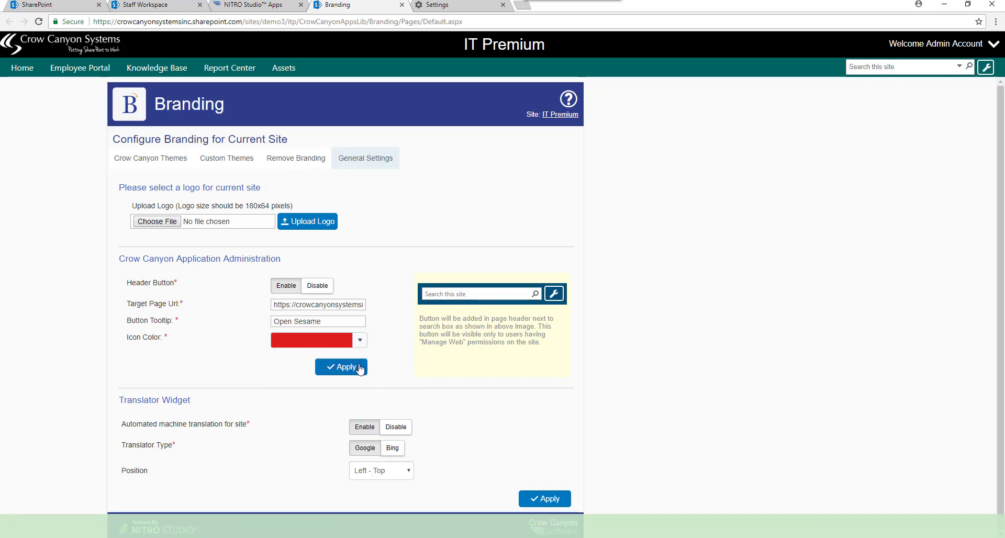
- Clear all cached images and files in the browser and reload the Staff Workspace page to check the header button
{"action": "left_click", "coordinate": [446, 6]}
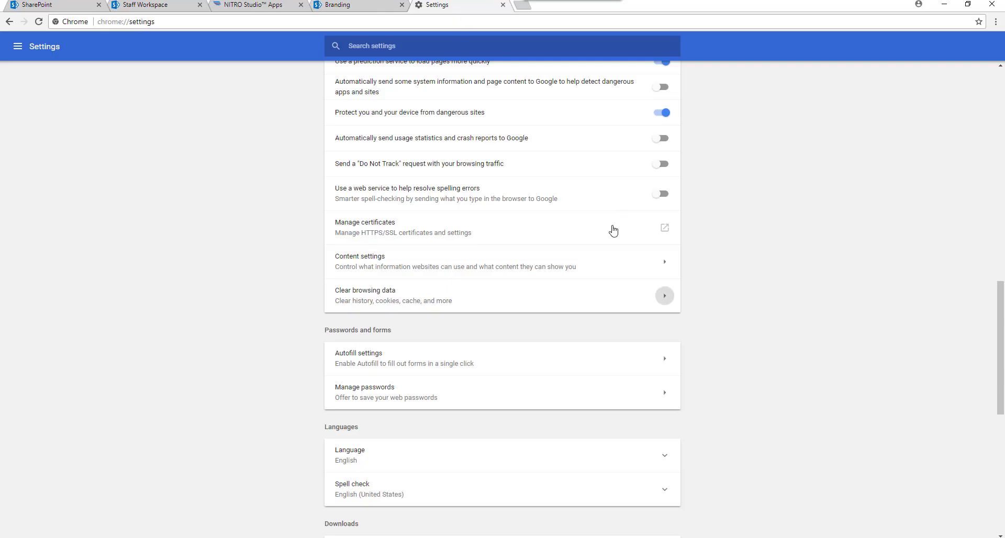
{"action": "left_click", "coordinate": [665, 297]}
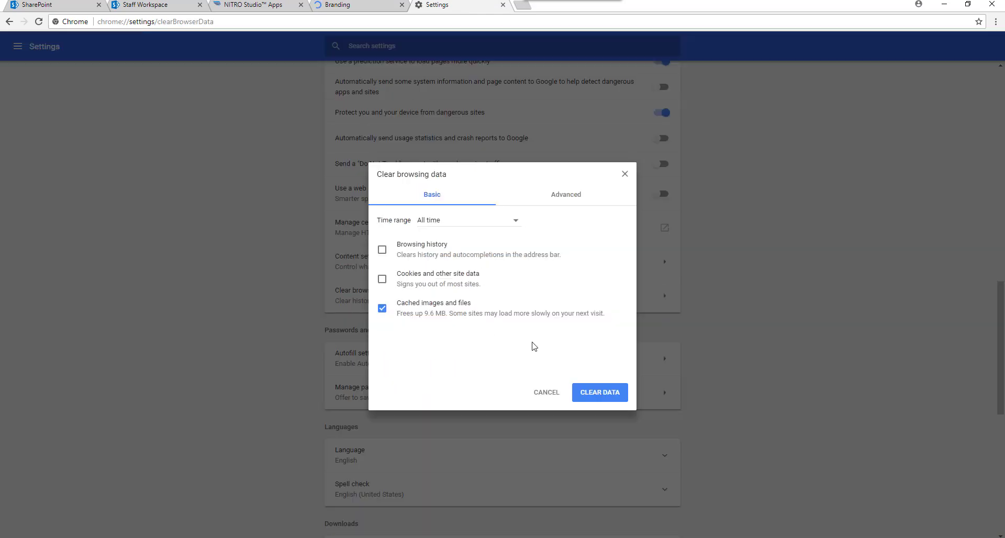
{"action": "left_click", "coordinate": [591, 393]}
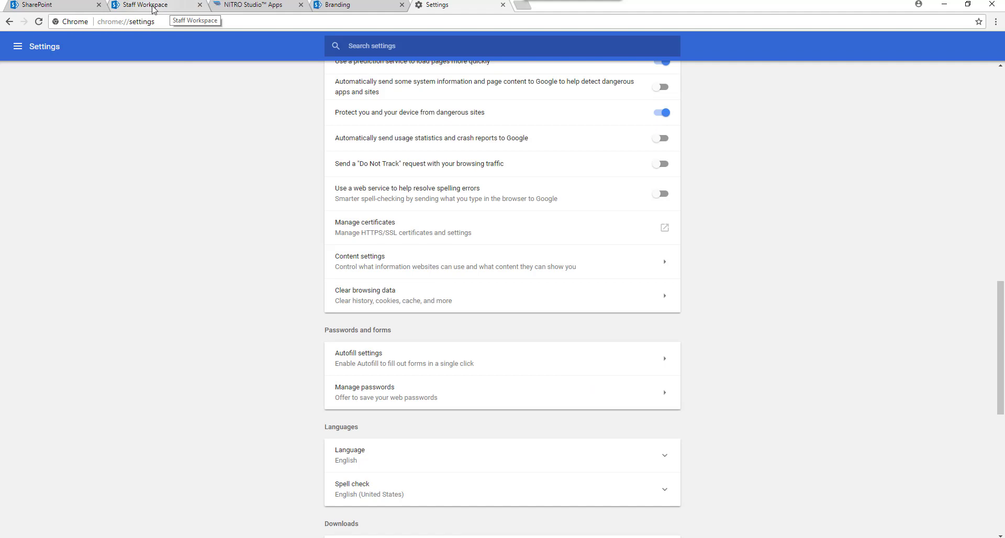
{"action": "left_click", "coordinate": [153, 7]}
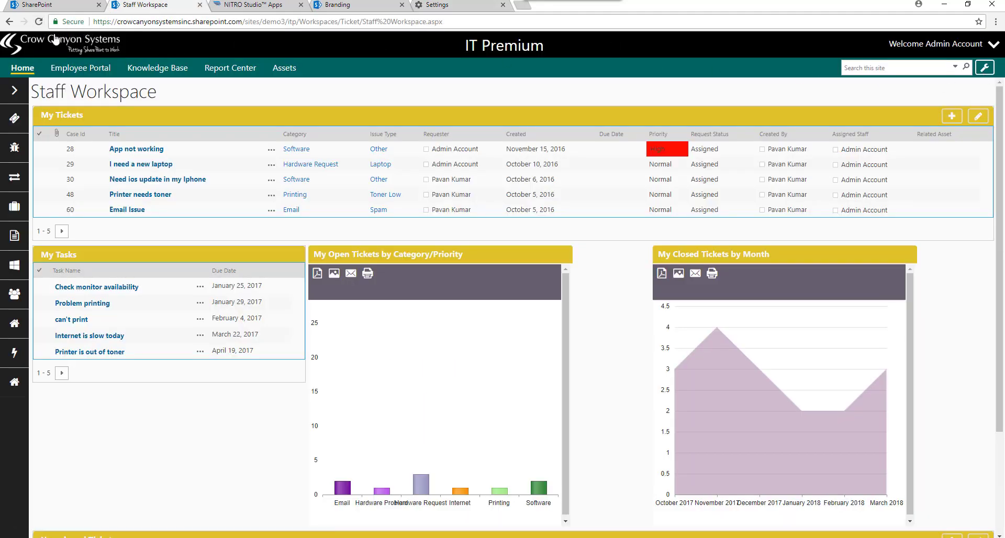
{"action": "left_click", "coordinate": [39, 21]}
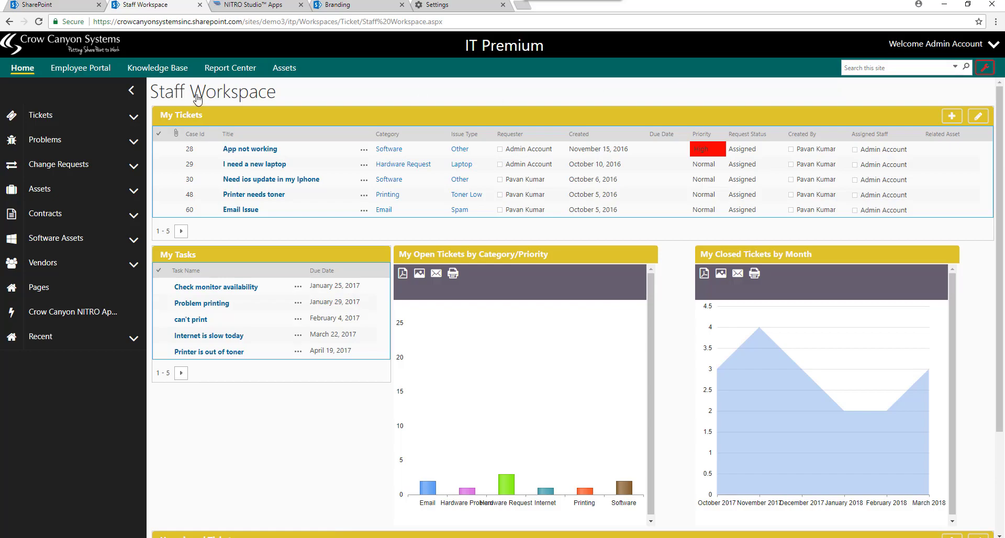
- Reconfigure and apply the header button in General Settings with the copied target URL, tooltip "Application Administration" and white icon colour #ffffff
{"action": "left_click", "coordinate": [358, 5]}
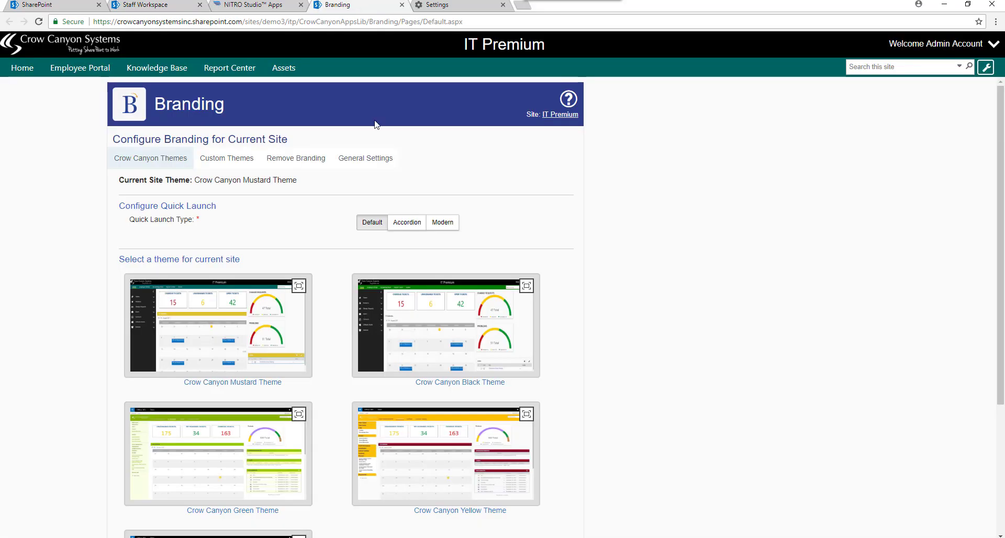
{"action": "left_click", "coordinate": [366, 164]}
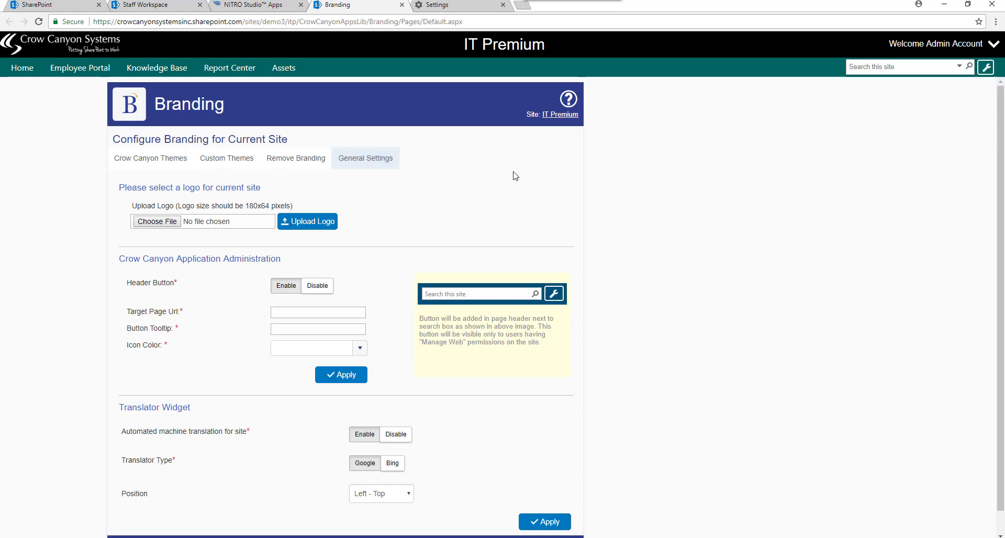
{"action": "left_click", "coordinate": [306, 313]}
{"action": "key", "text": "ctrl+v"}
{"action": "left_click", "coordinate": [330, 328]}
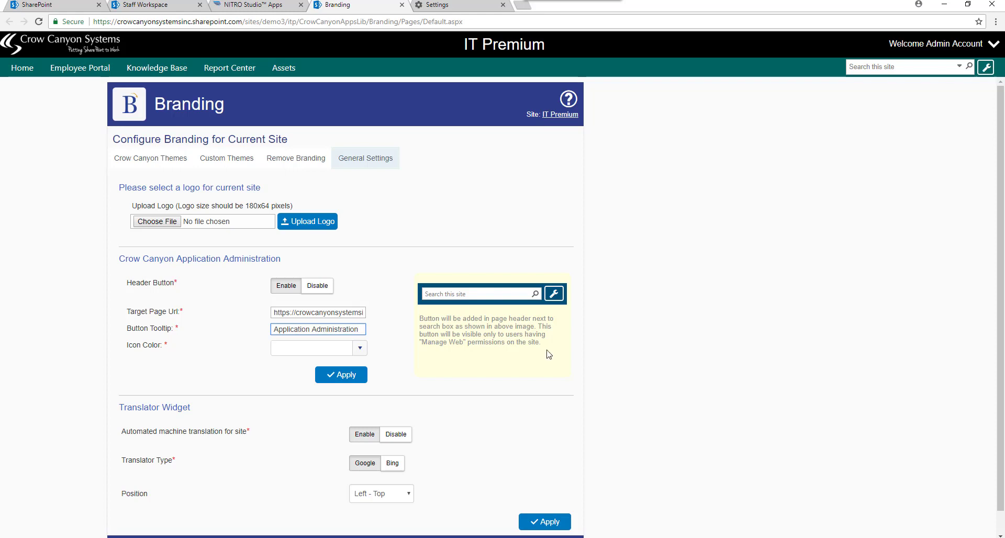
{"action": "left_click", "coordinate": [360, 348]}
{"action": "left_click", "coordinate": [312, 365]}
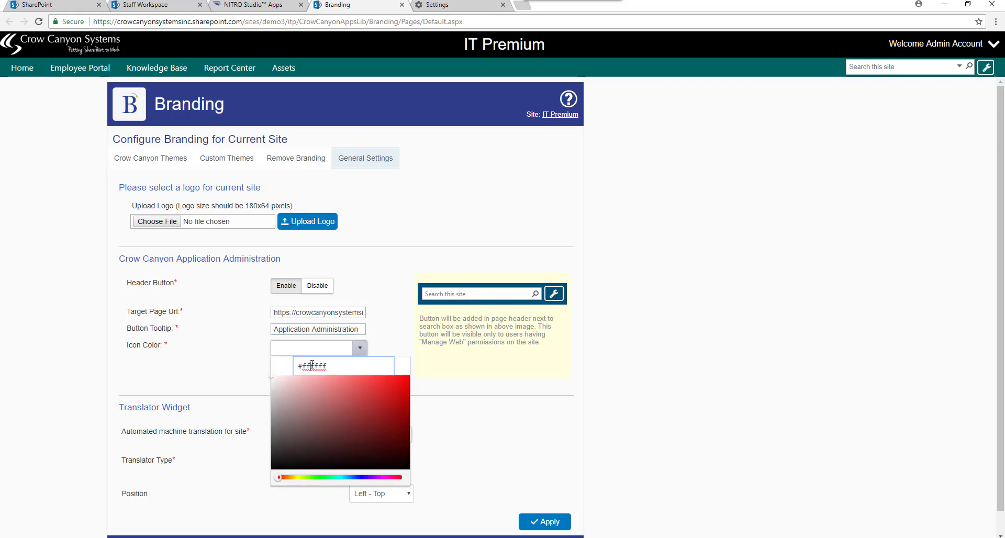
{"action": "left_click", "coordinate": [413, 358]}
{"action": "left_click", "coordinate": [346, 380]}
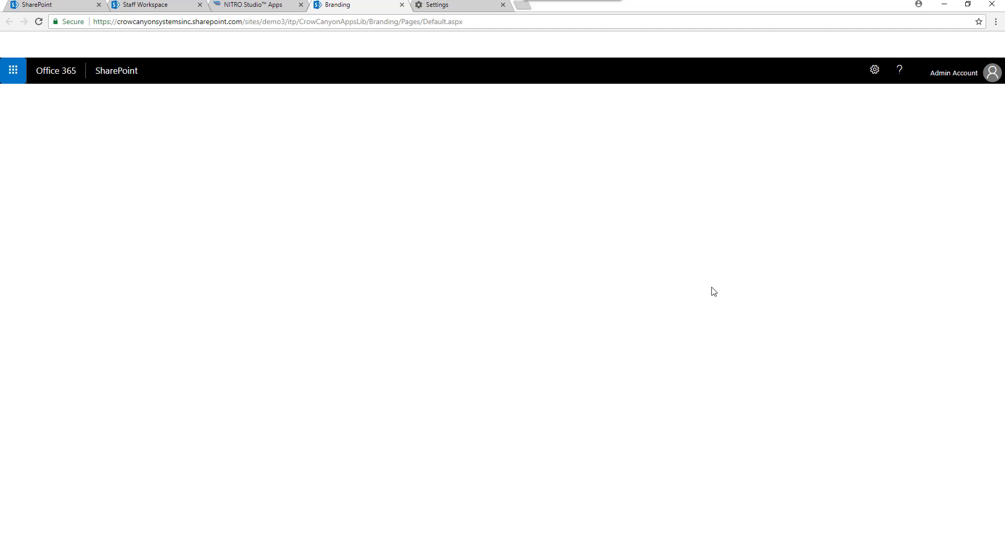
- Apply the Google translator widget to the site with its position set to Right - Bottom
{"action": "left_click", "coordinate": [365, 159]}
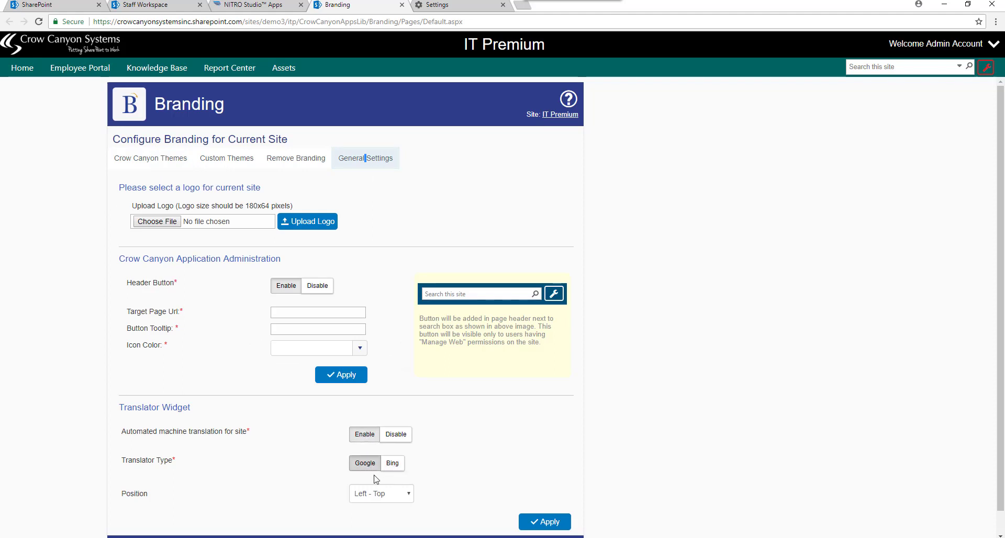
{"action": "left_click", "coordinate": [408, 499]}
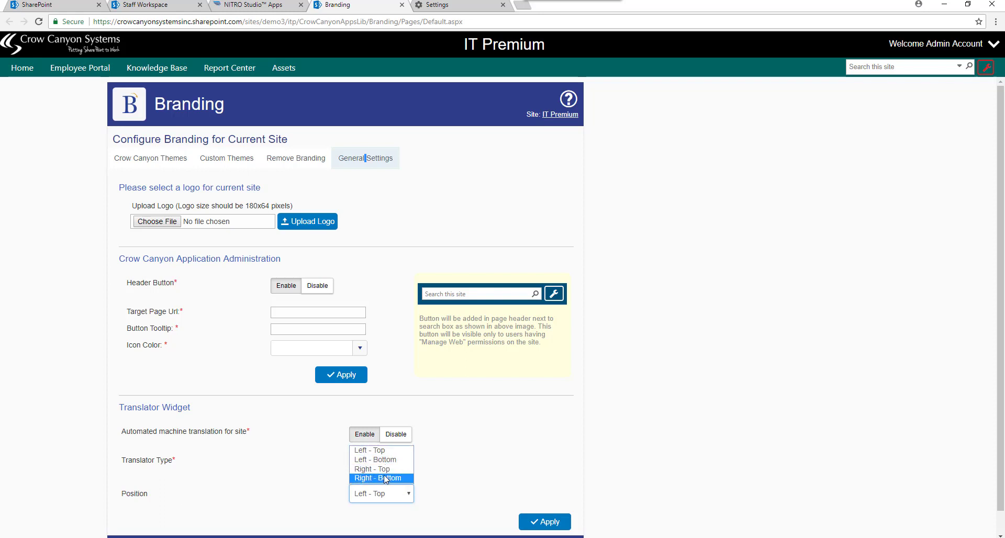
{"action": "left_click", "coordinate": [386, 479]}
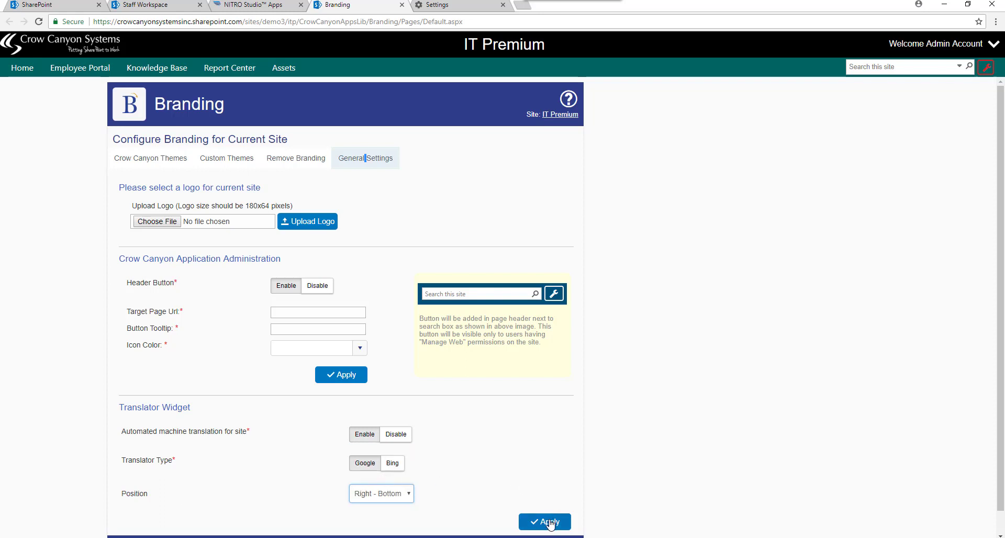
{"action": "left_click", "coordinate": [550, 523]}
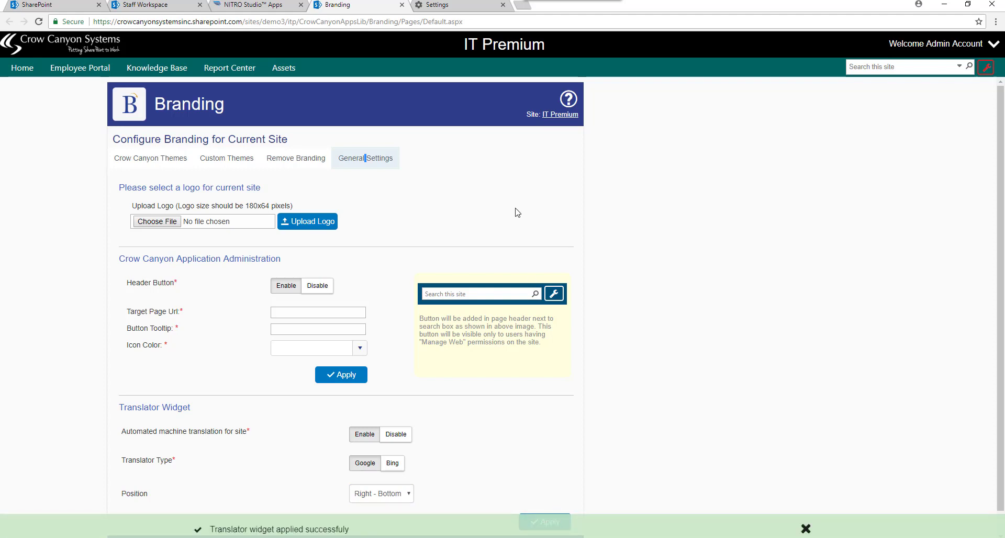
- Clear all cached images and files in the browser and reload the Staff Workspace page to load the translator widget
{"action": "left_click", "coordinate": [443, 7]}
{"action": "left_click", "coordinate": [665, 299]}
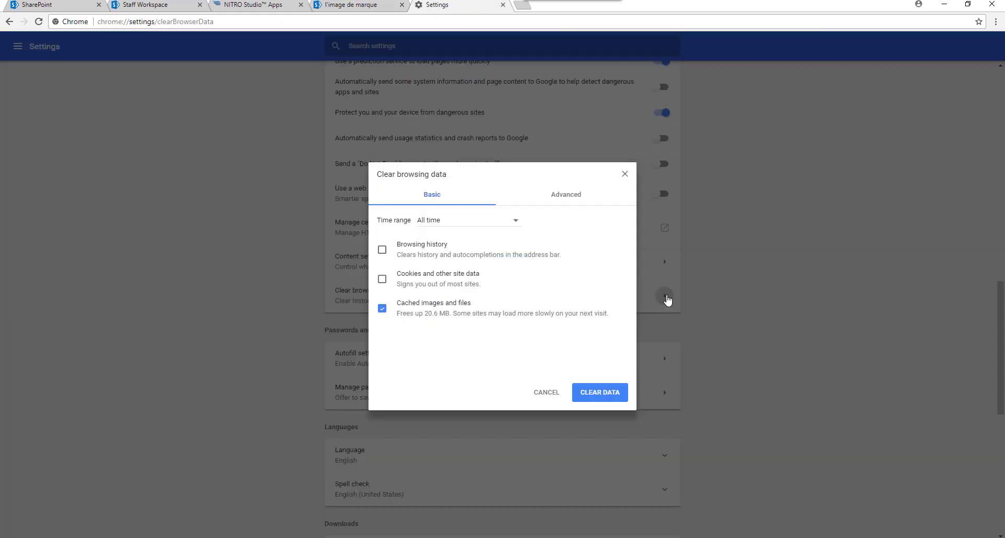
{"action": "left_click", "coordinate": [601, 399]}
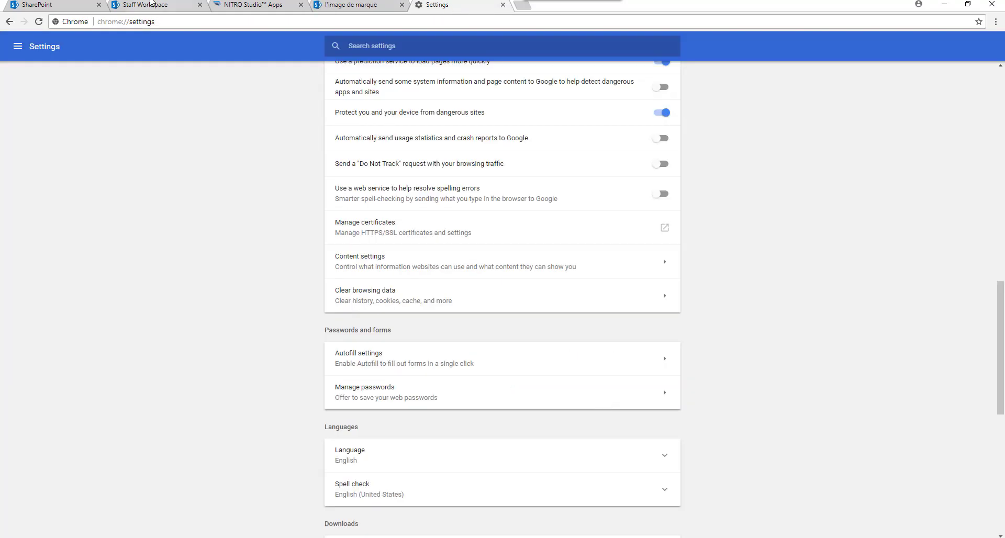
{"action": "left_click", "coordinate": [141, 6]}
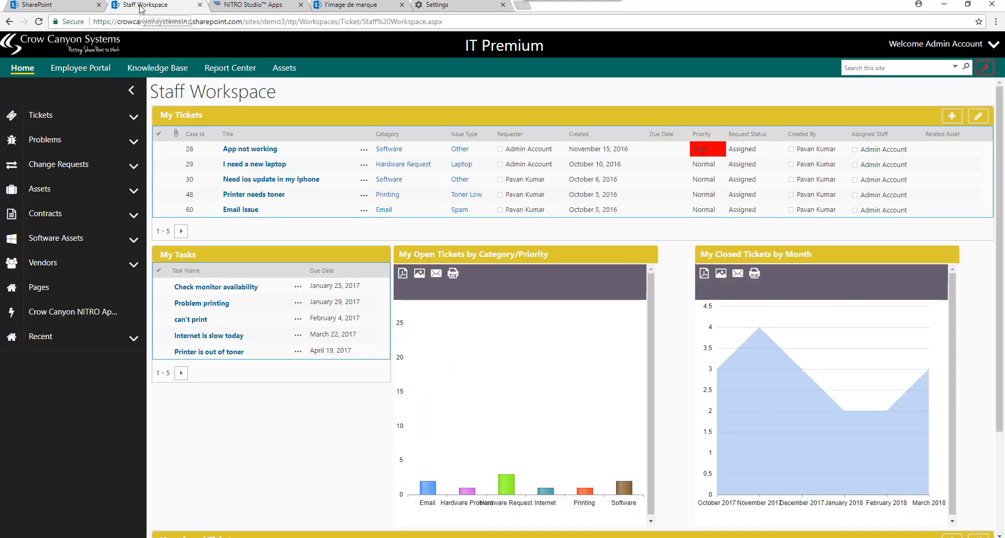
{"action": "left_click", "coordinate": [42, 24]}
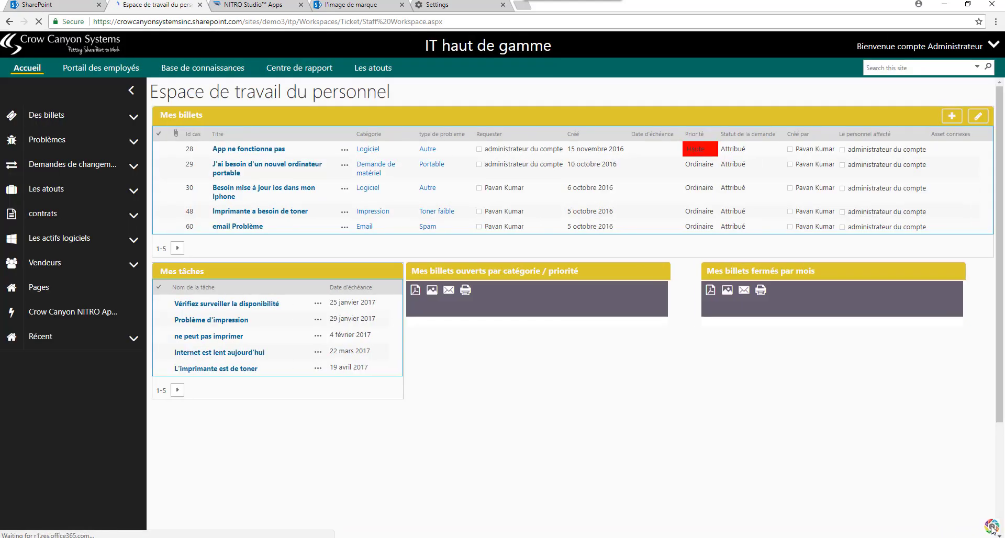
- Expand the translator widget, move it away from the page corner, and view its linked Google Translate page before returning to Staff Workspace
{"action": "left_click", "coordinate": [993, 529]}
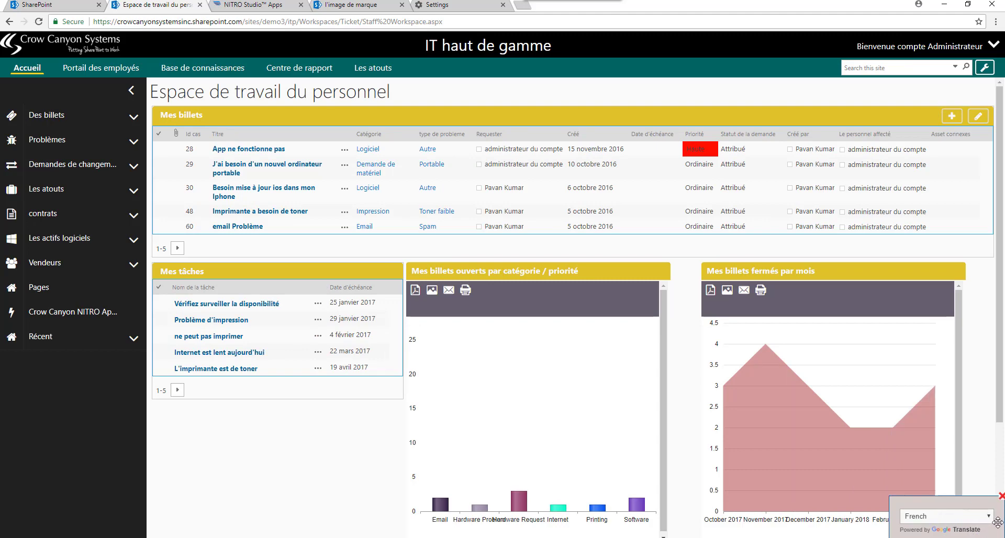
{"action": "left_click", "coordinate": [963, 518]}
{"action": "left_click", "coordinate": [949, 506]}
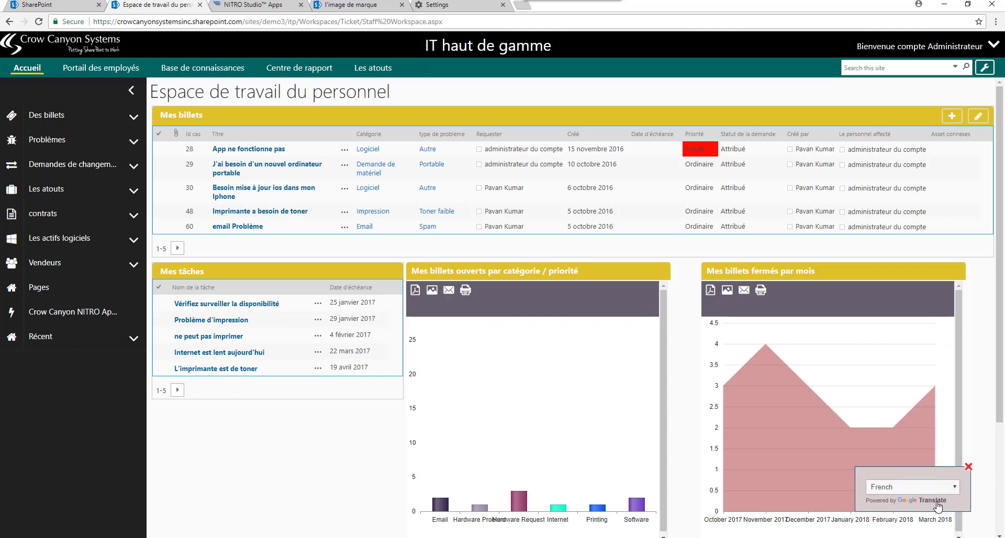
{"action": "left_click", "coordinate": [934, 501]}
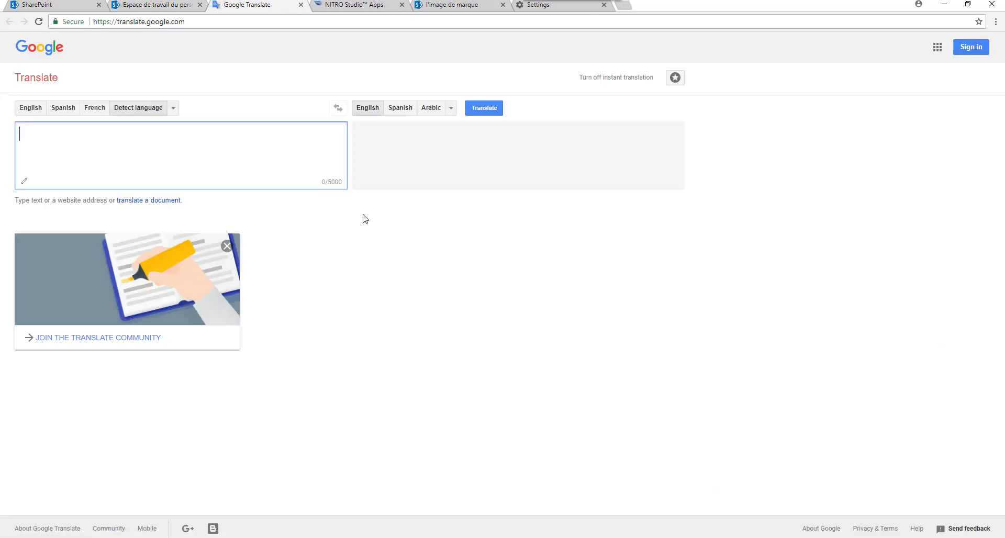
{"action": "left_click", "coordinate": [300, 4]}
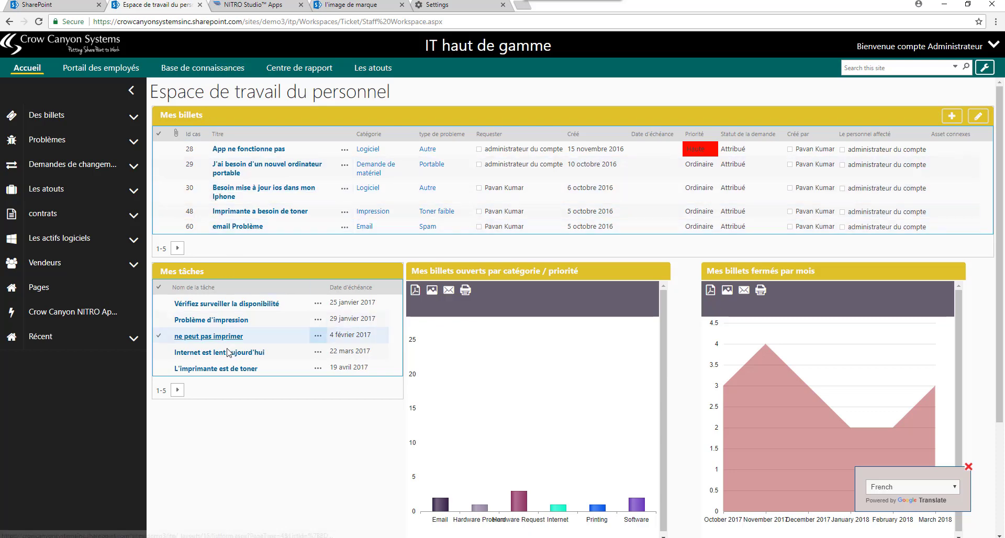
- Translate the Staff Workspace page into Spanish with the translator widget
{"action": "left_click", "coordinate": [954, 488]}
{"action": "left_click_drag", "start_coordinate": [957, 338], "coordinate": [956, 454]}
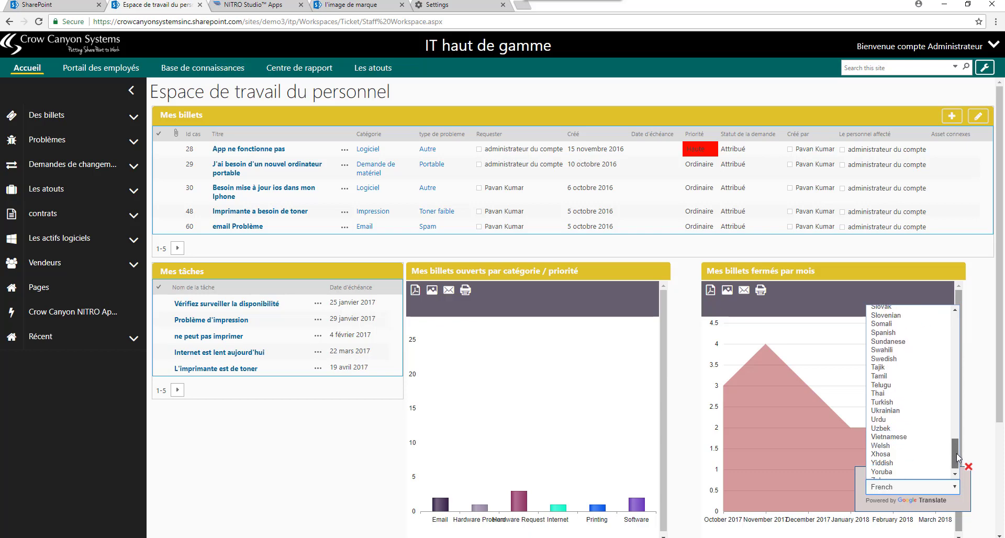
{"action": "left_click", "coordinate": [905, 361]}
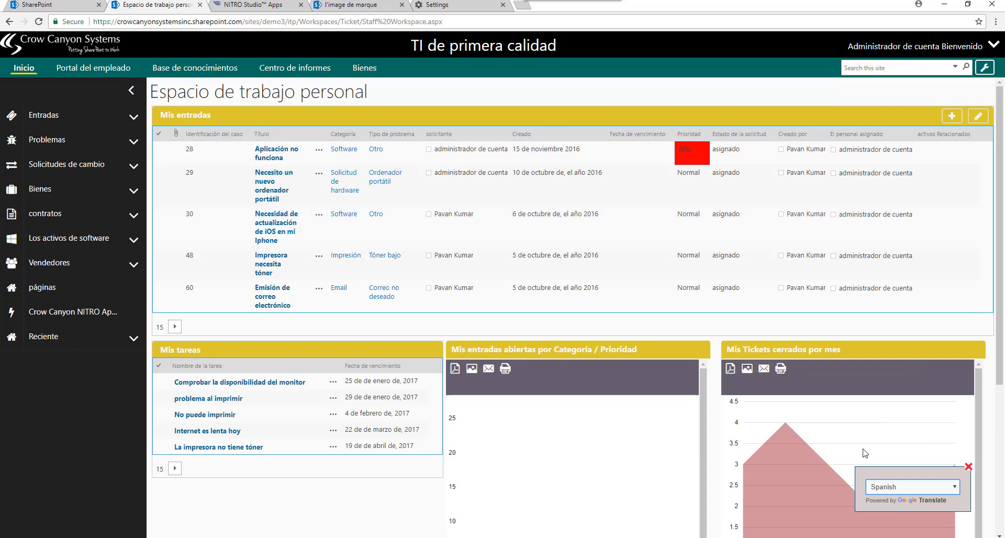
- Set the translator widget's language to English and collapse the widget
{"action": "left_click", "coordinate": [957, 488]}
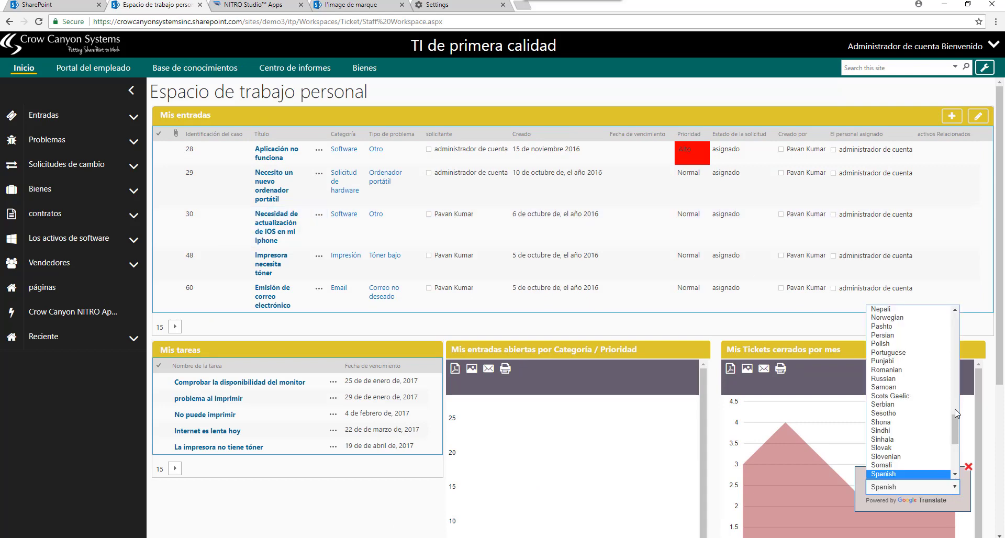
{"action": "left_click_drag", "start_coordinate": [953, 422], "coordinate": [953, 313]}
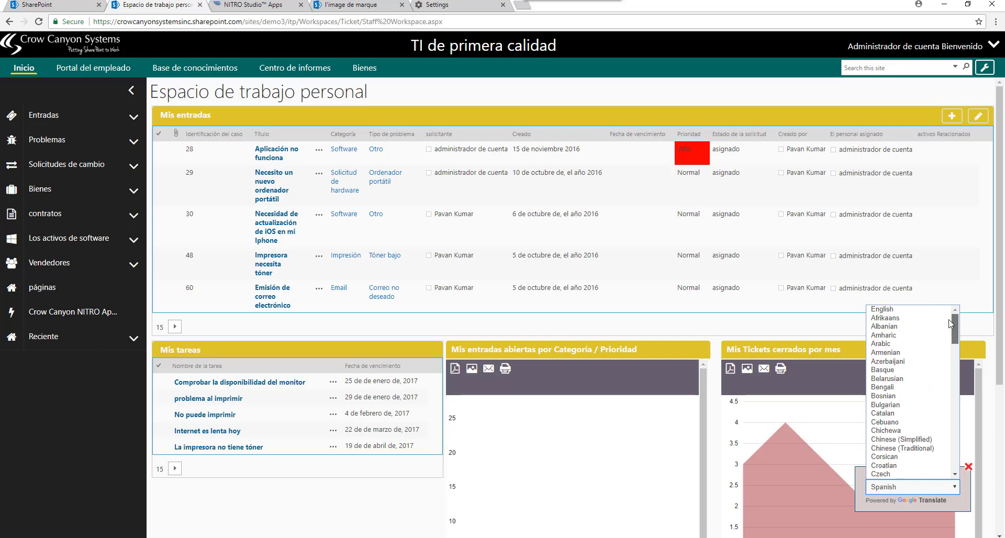
{"action": "left_click", "coordinate": [906, 309]}
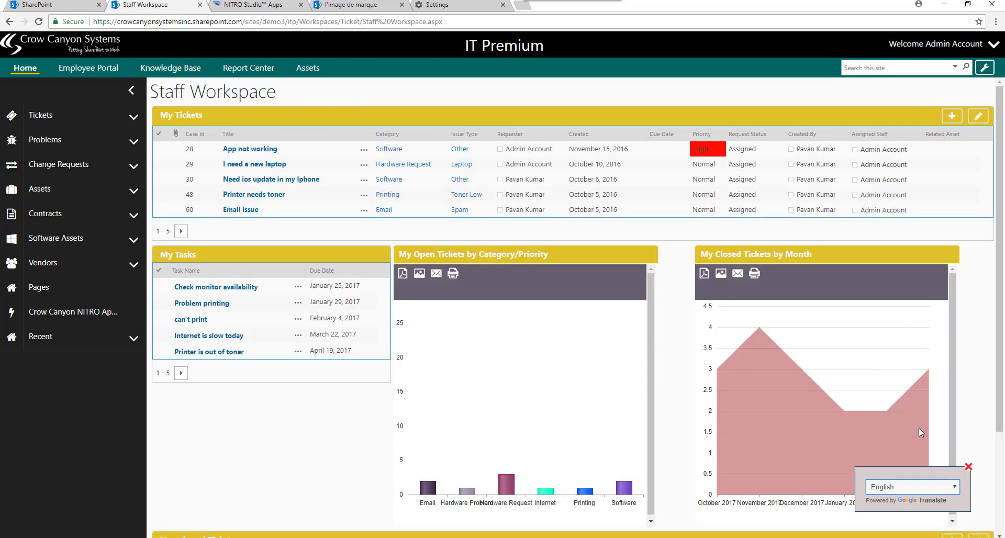
{"action": "left_click", "coordinate": [968, 467]}
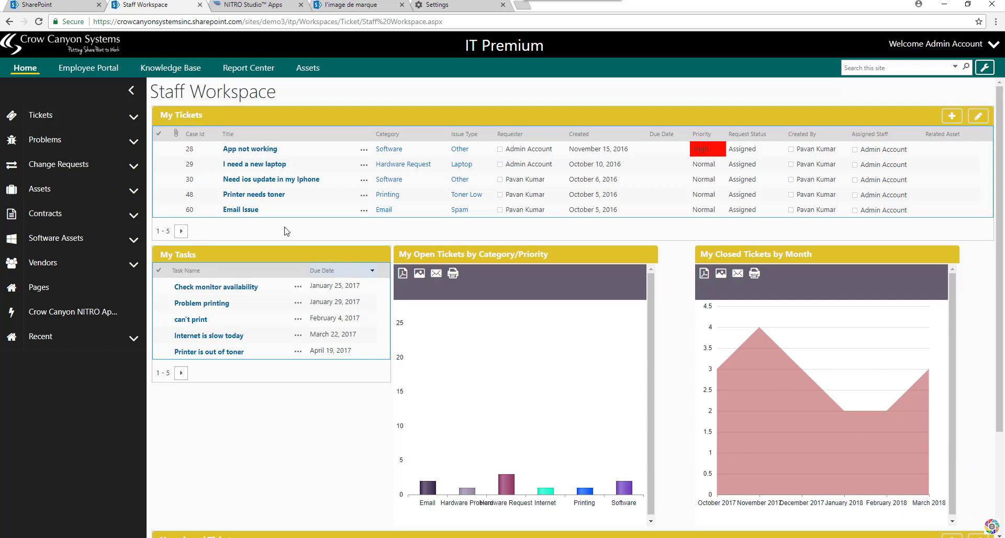
- Return to the Branding page and reload it to refresh its display language
{"action": "left_click", "coordinate": [373, 8]}
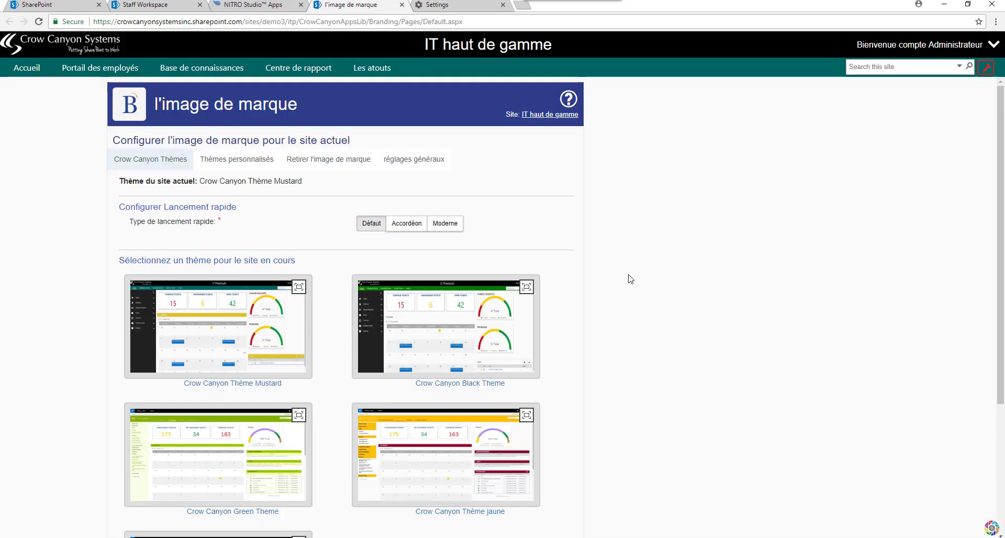
{"action": "left_click", "coordinate": [39, 22]}
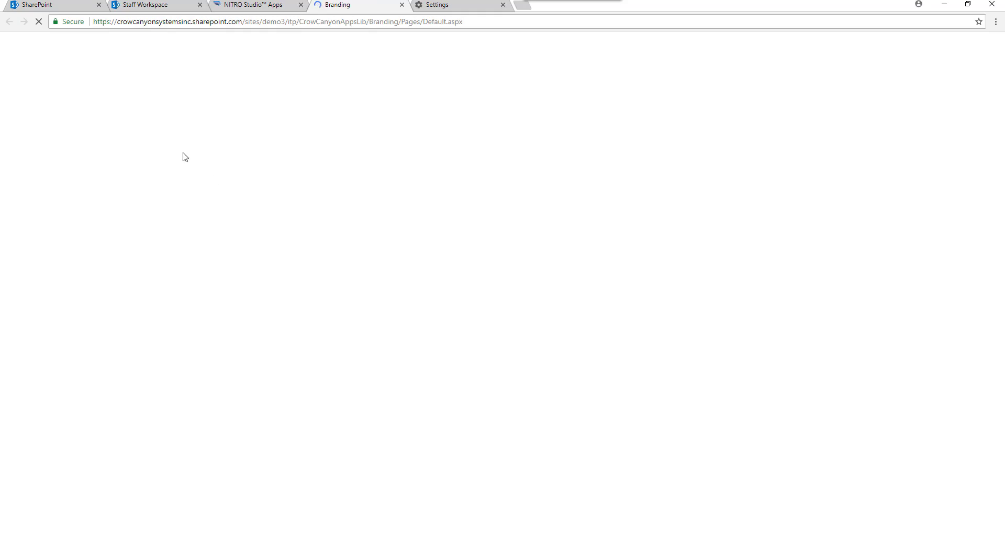